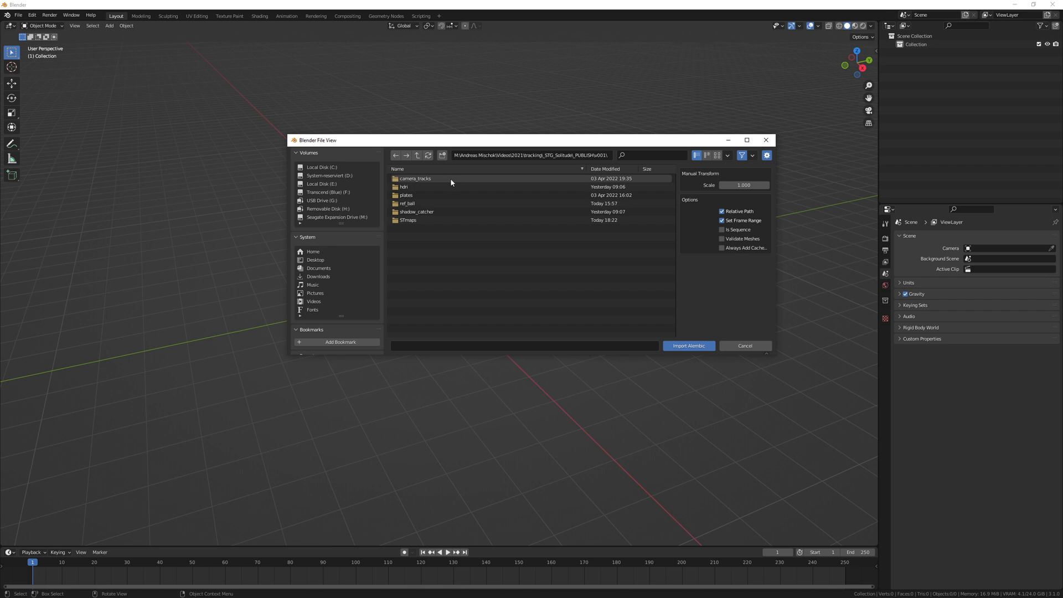
Open the camera_tracks folder for the Alembic import and select the cam.to_floor.30fps.abc file.
left_click(451, 178)
left_click(440, 195)
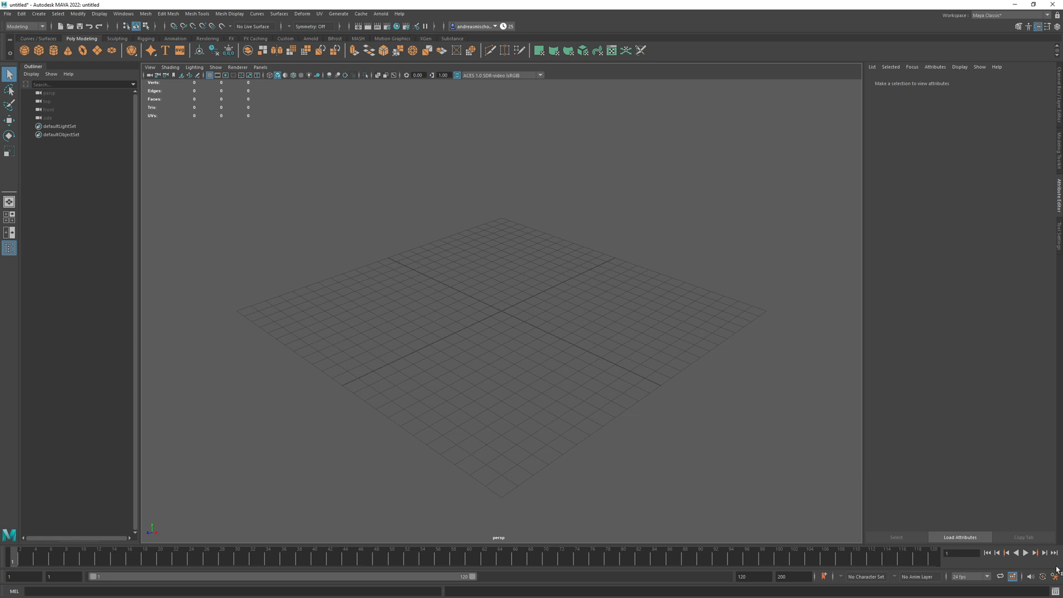
In Maya, set the time slider framerate to 30 fps in the preferences and save them.
left_click(1055, 575)
left_click(375, 194)
scroll(376, 238, "down", 3)
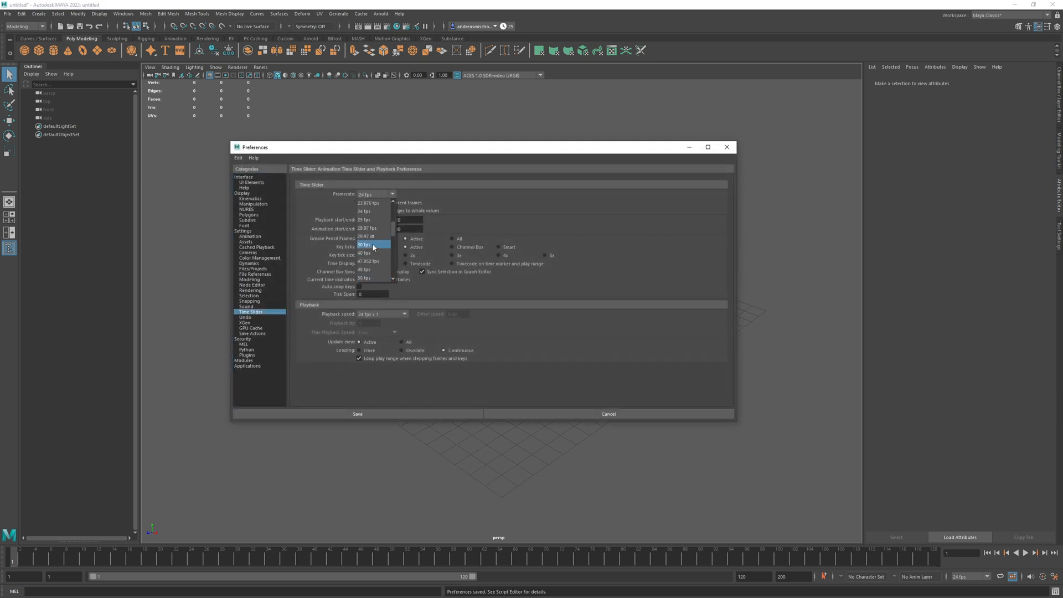
left_click(376, 250)
left_click(376, 412)
Import the Alembic camera file cam.to_floor.30fps.abc into the scene root with Fit Time Range enabled.
left_click(360, 13)
mouse_move(388, 28)
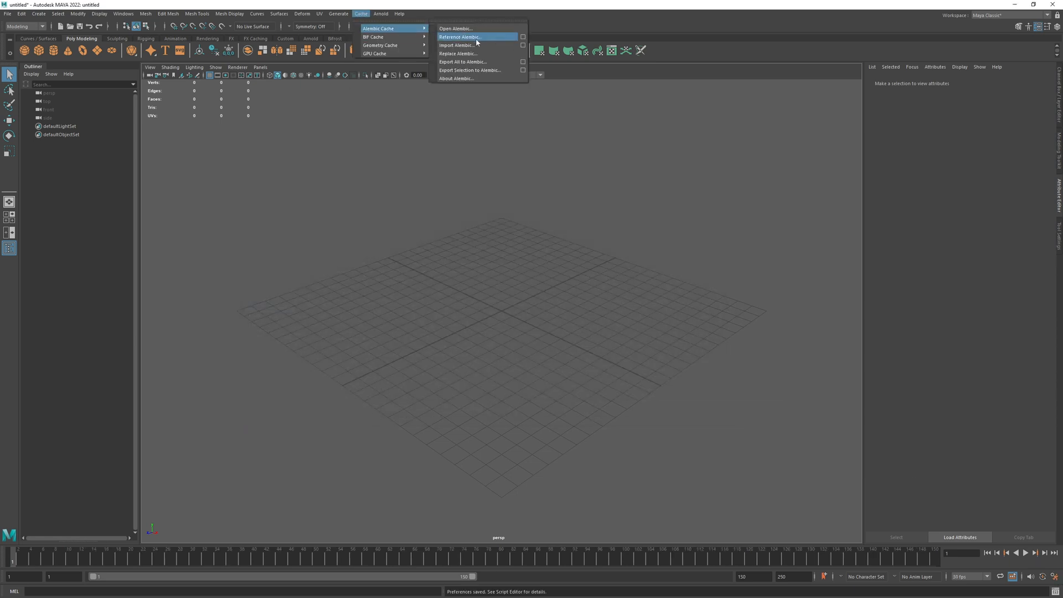
left_click(459, 45)
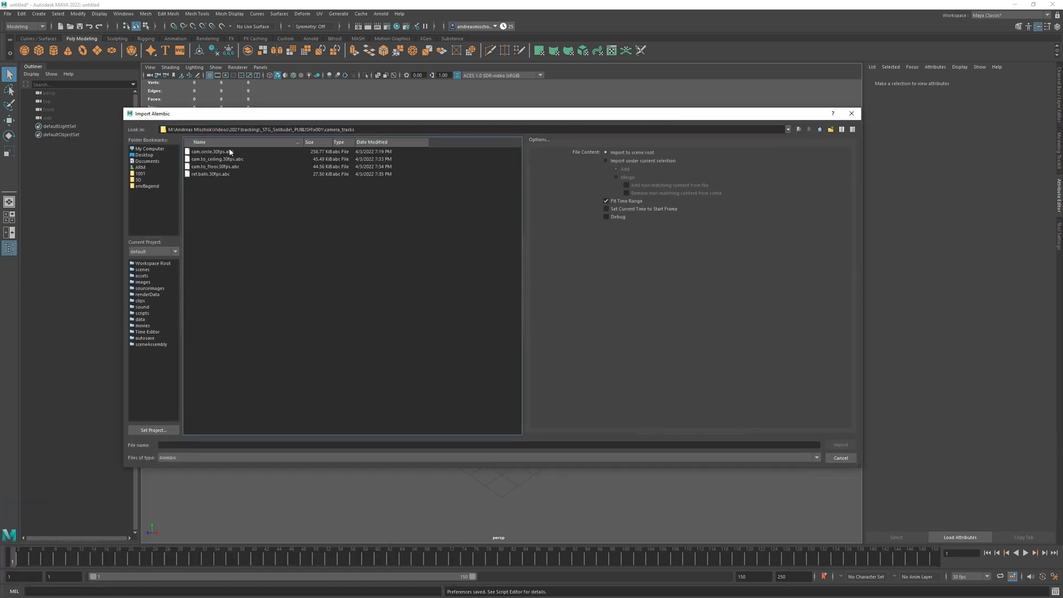
left_click(235, 167)
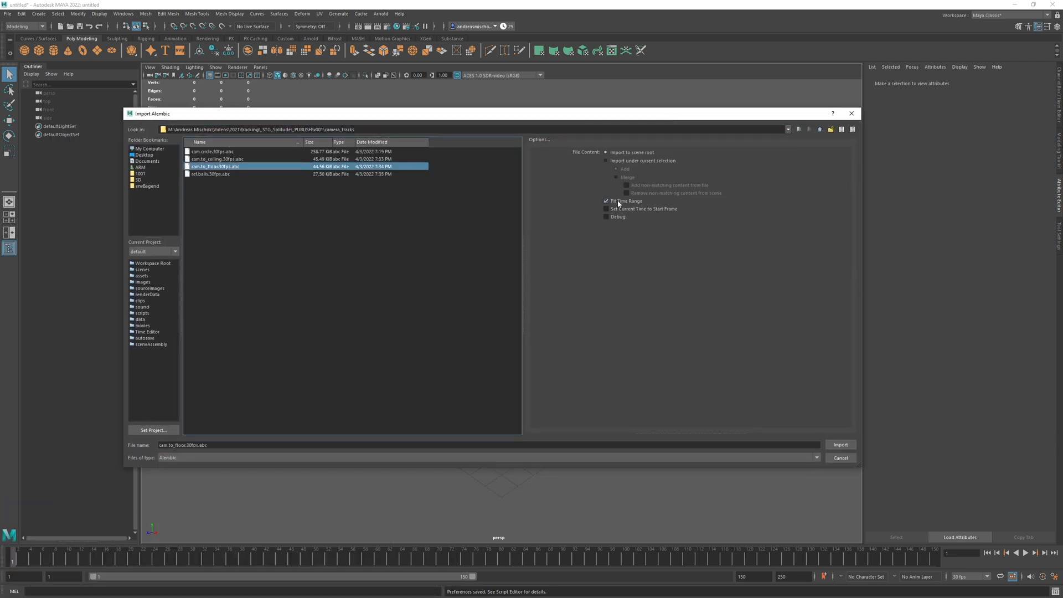
left_click(838, 446)
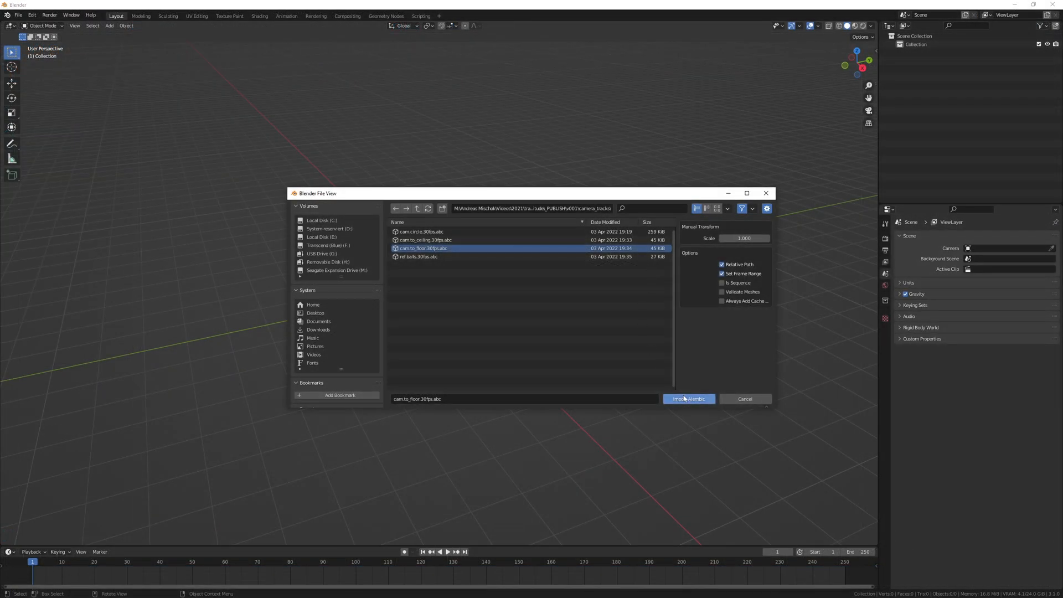
In Blender, import the selected cam.to_floor.30fps.abc camera and set the scene frame rate to 30 fps.
left_click(677, 400)
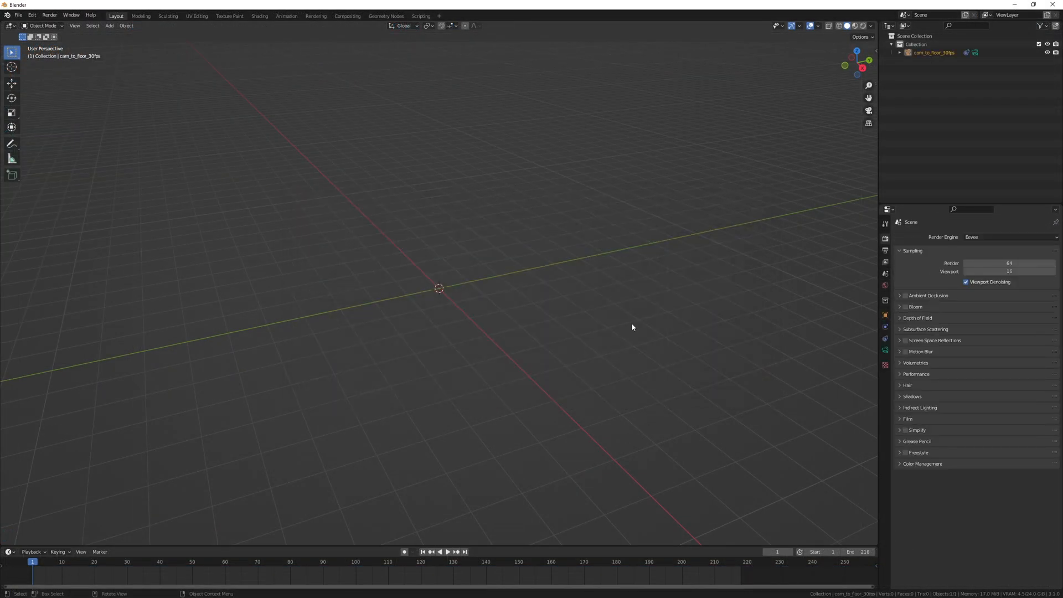
left_click(885, 251)
left_click(997, 312)
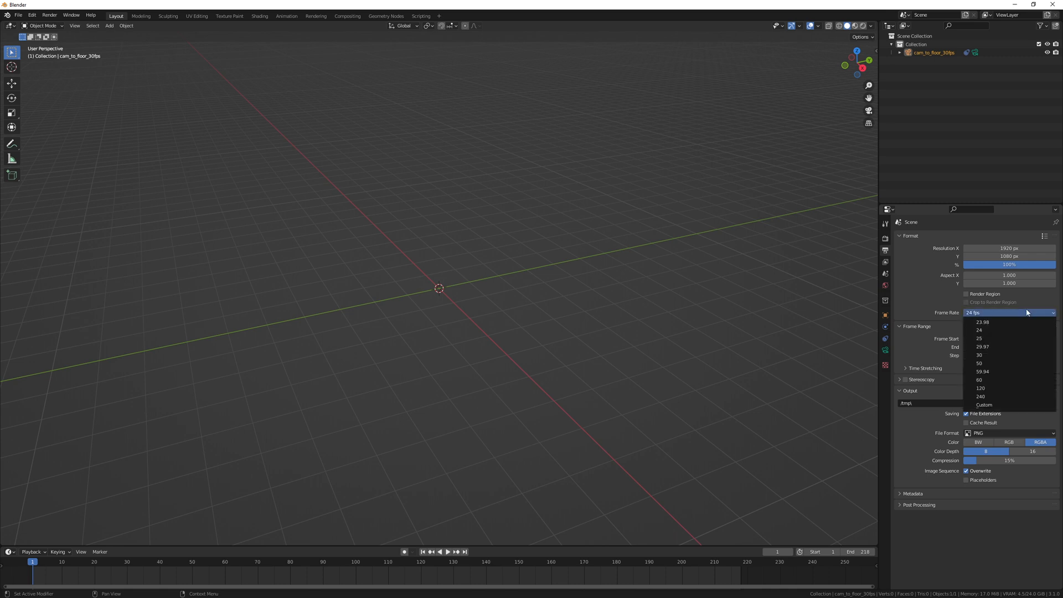
left_click(999, 355)
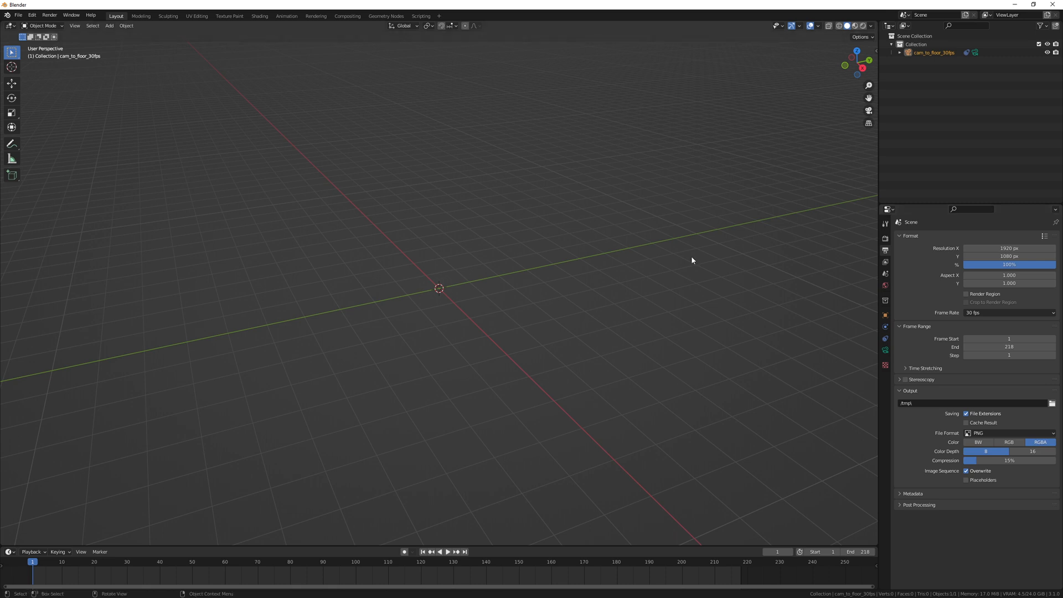
Look through the imported camera and add a background image entry to it with Movie Clip as its source.
key("KP_0")
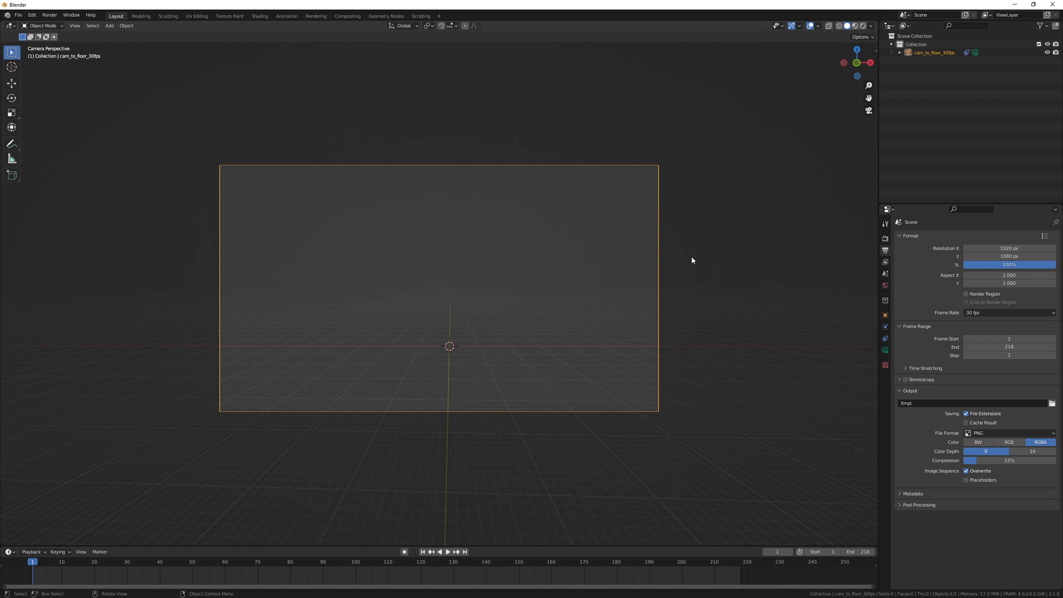
left_click(928, 53)
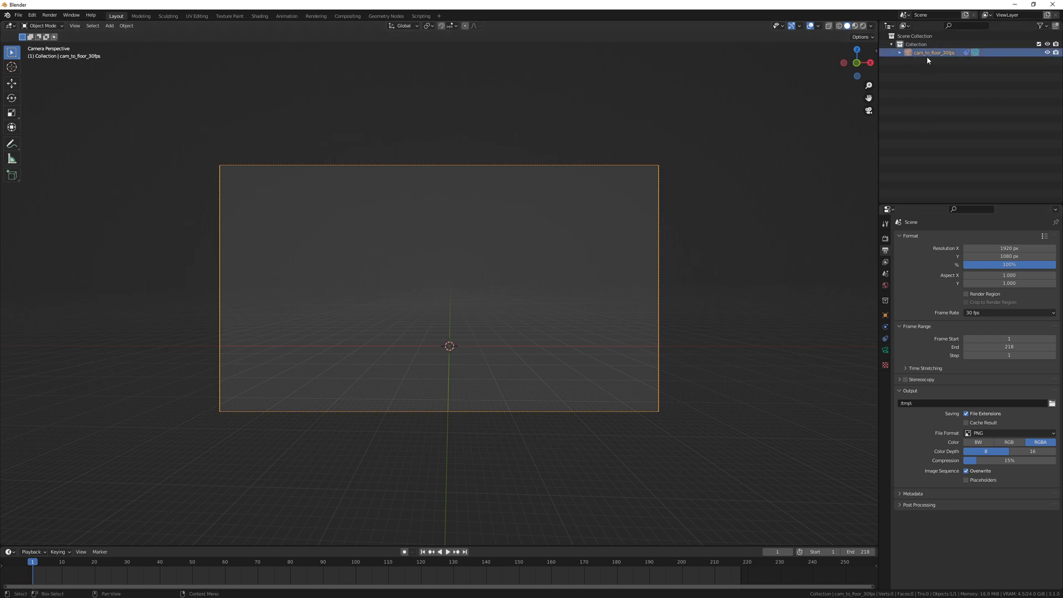
left_click(885, 351)
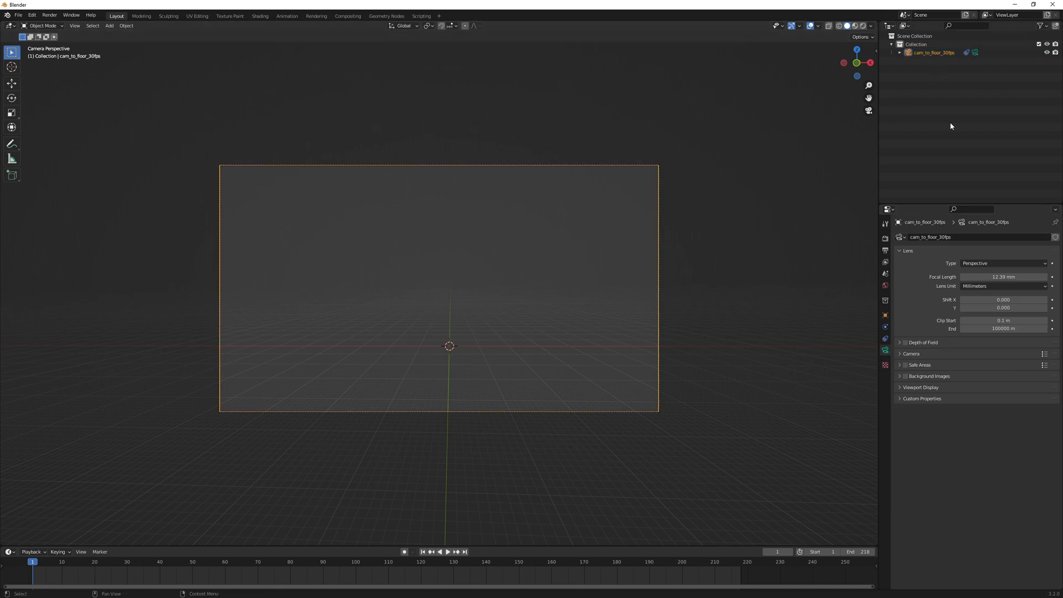
left_click(921, 377)
left_click(977, 389)
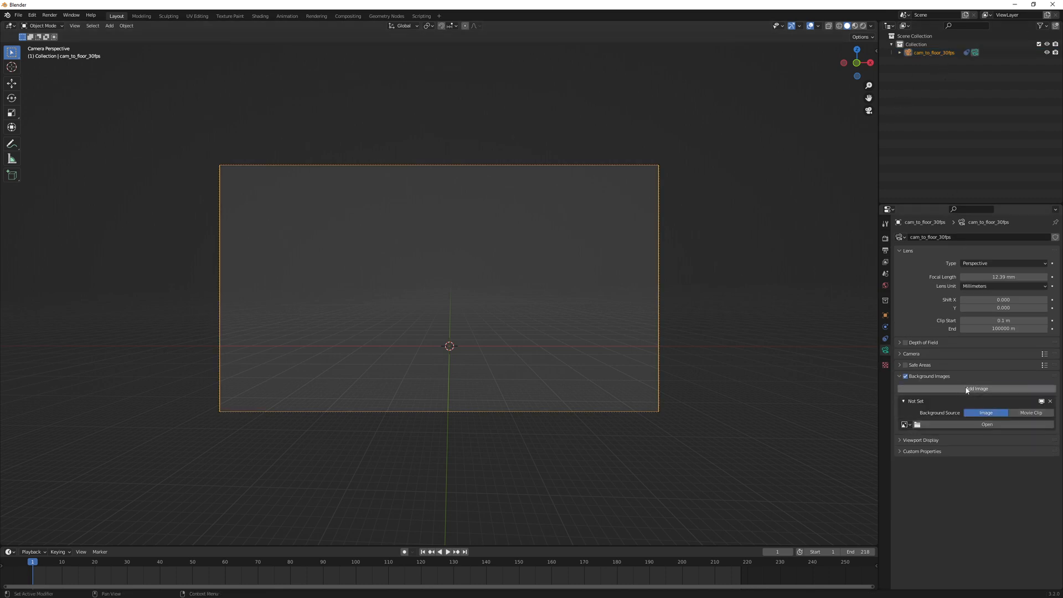
left_click(1024, 413)
Load to_floor_undistorted.srgb_out.h264.mov from the to_floor plates folder as the camera background and set its opacity to 1.000.
left_click(987, 436)
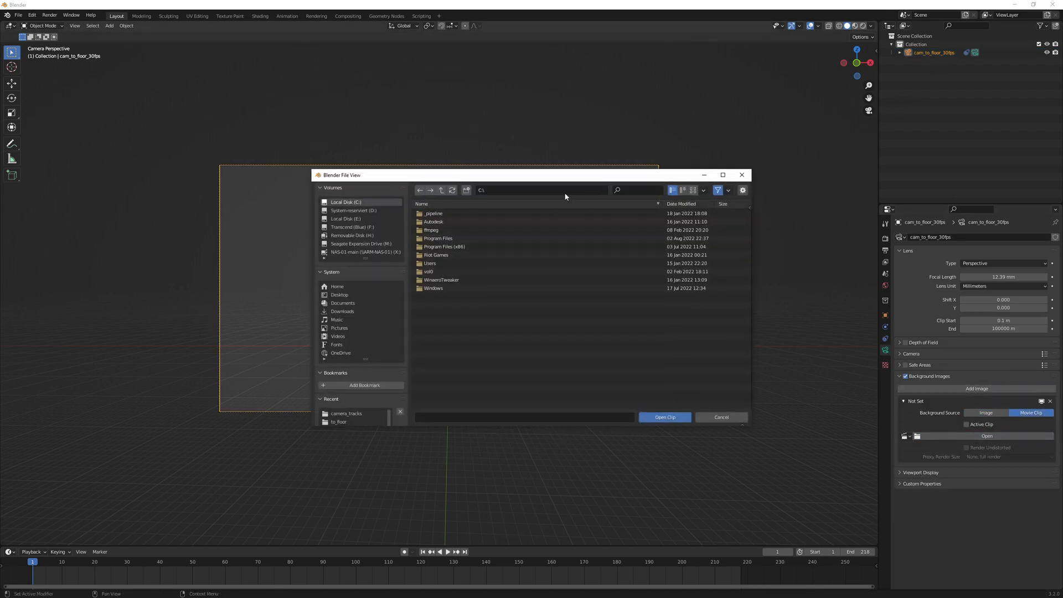
key("ctrl+v")
key("Return")
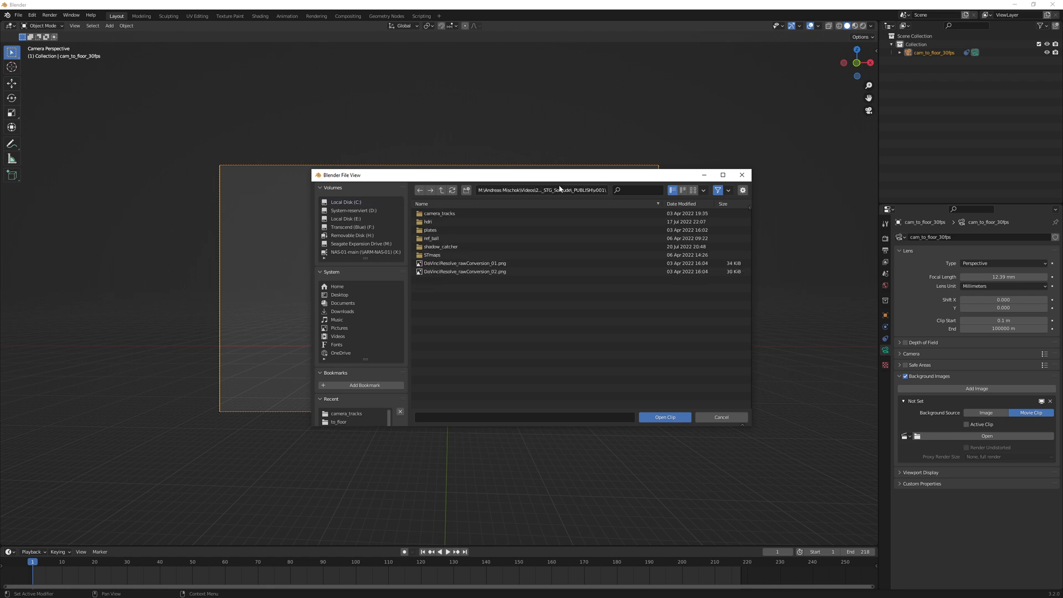
double_click(453, 230)
double_click(449, 246)
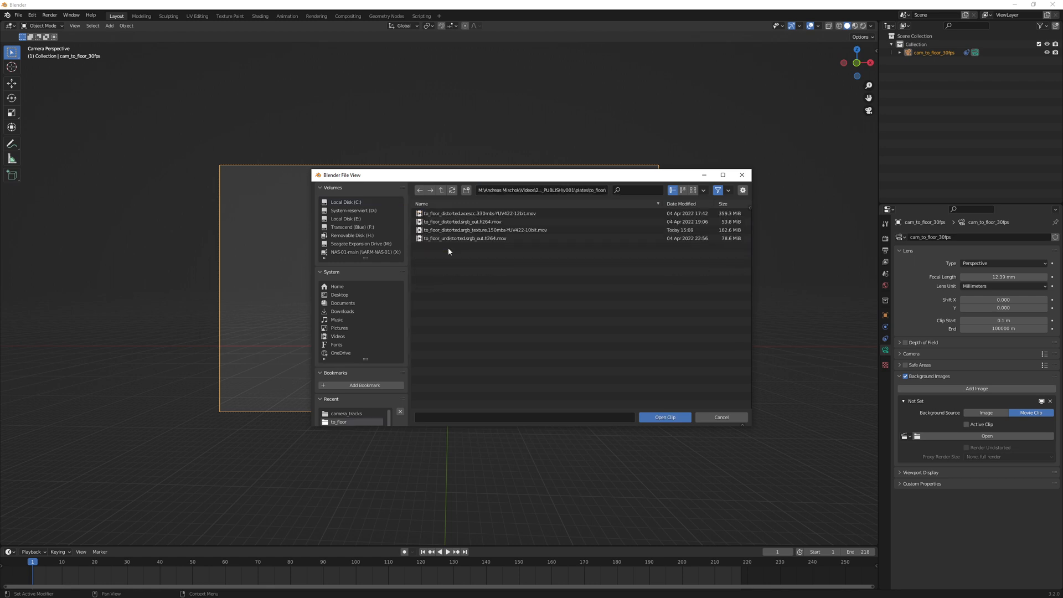
left_click(492, 241)
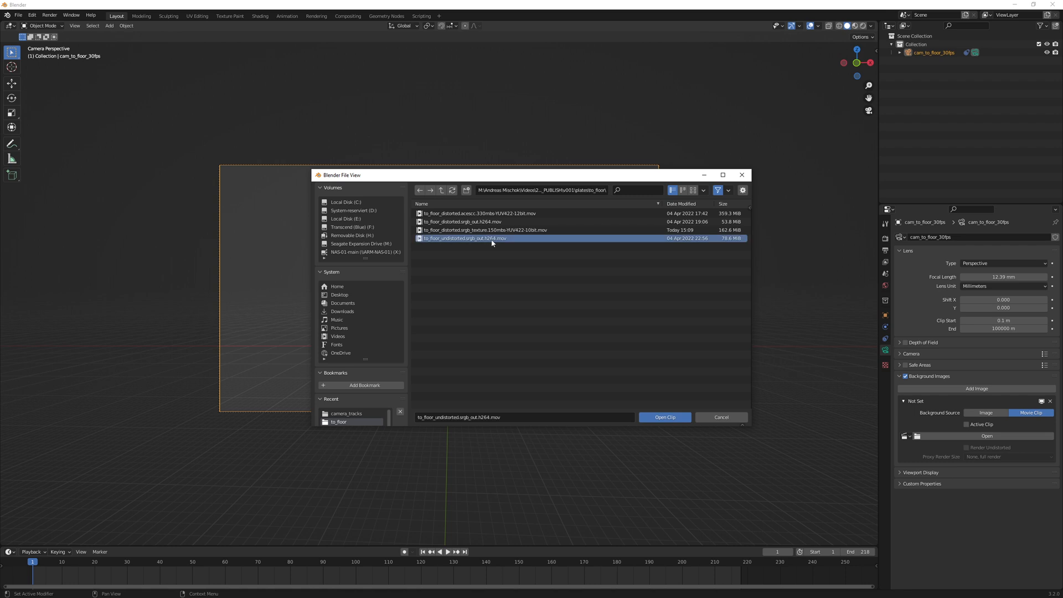
left_click(665, 417)
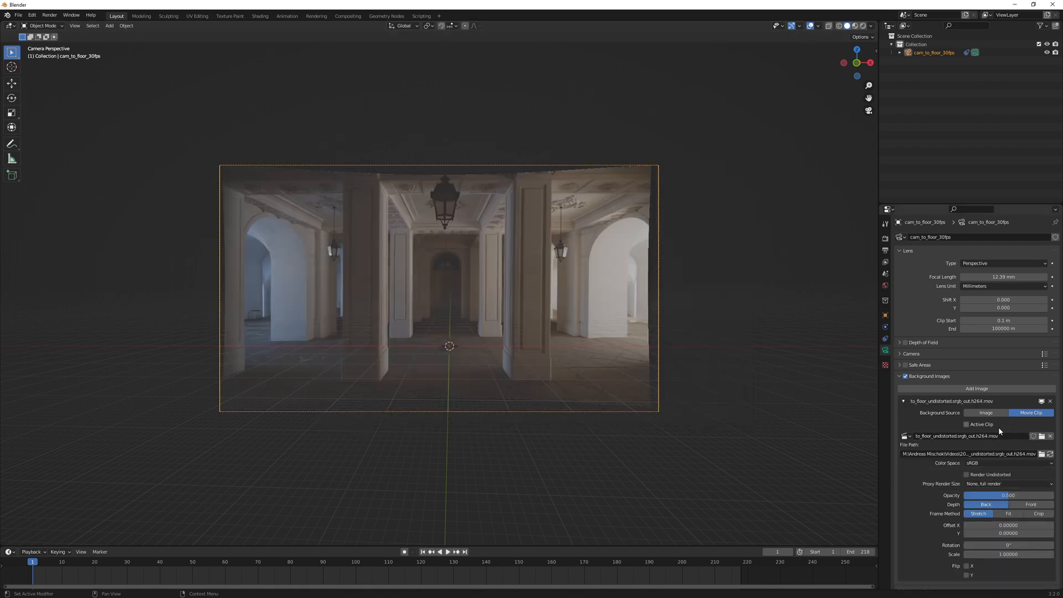
left_click_drag(988, 496, 1041, 496)
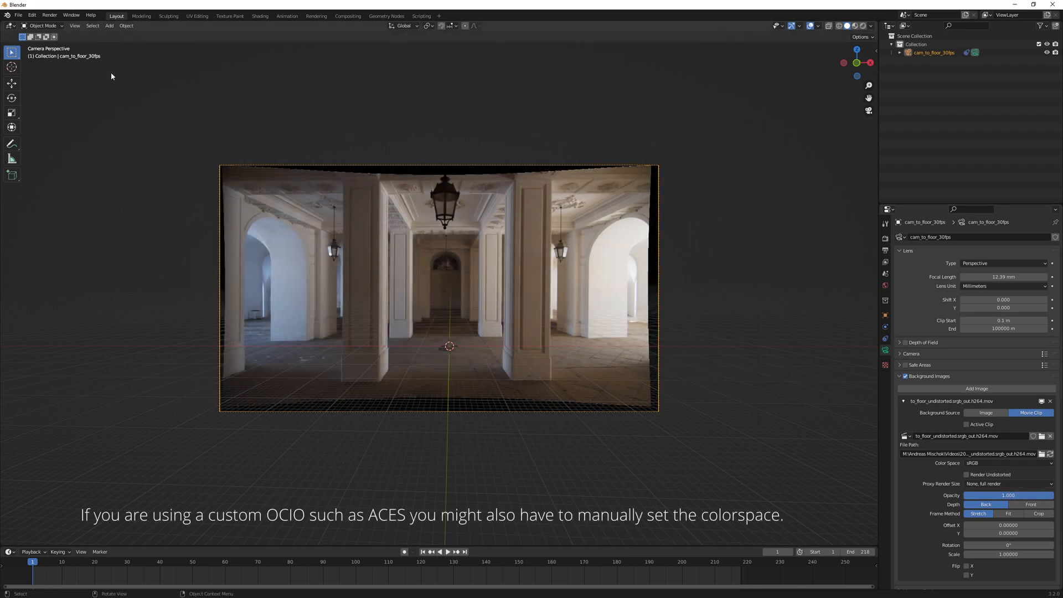
Open the to_floor_undistorted clip in the Movie Clip Editor and set the scene frame range to the clip's length.
left_click(11, 25)
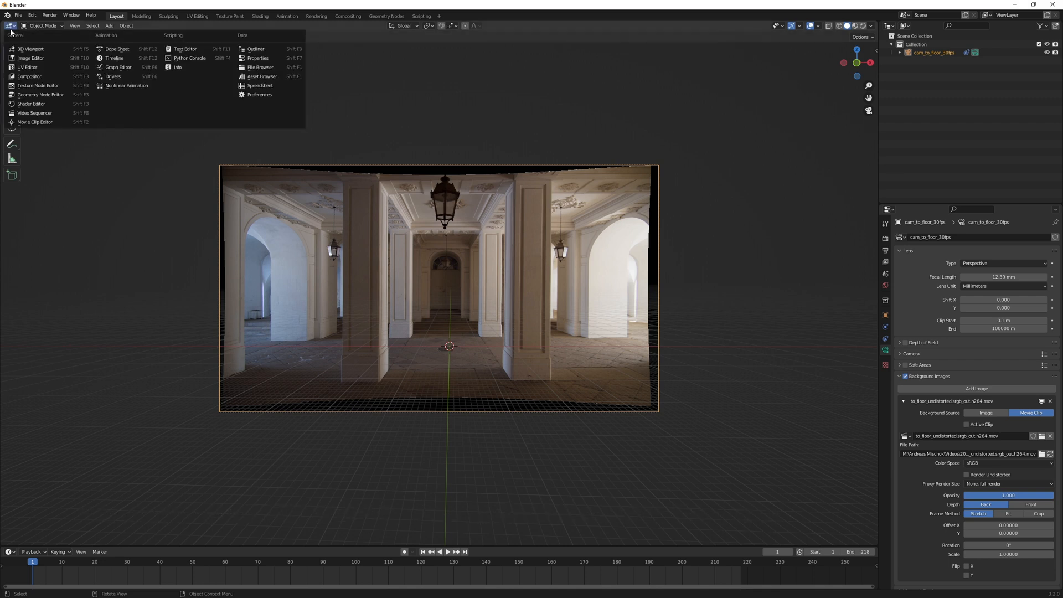
left_click(27, 119)
left_click(408, 26)
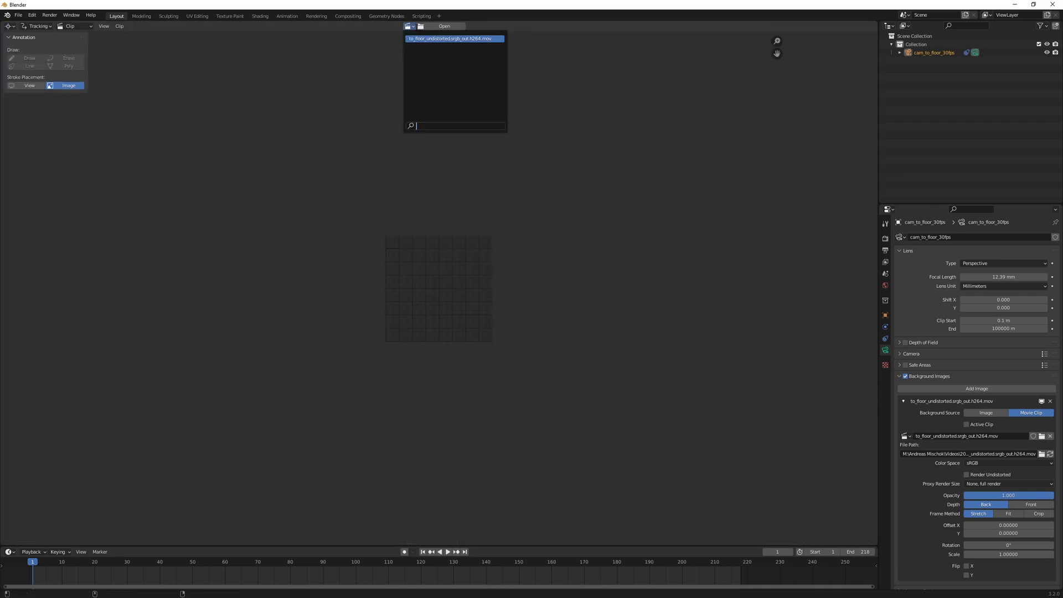
left_click(418, 39)
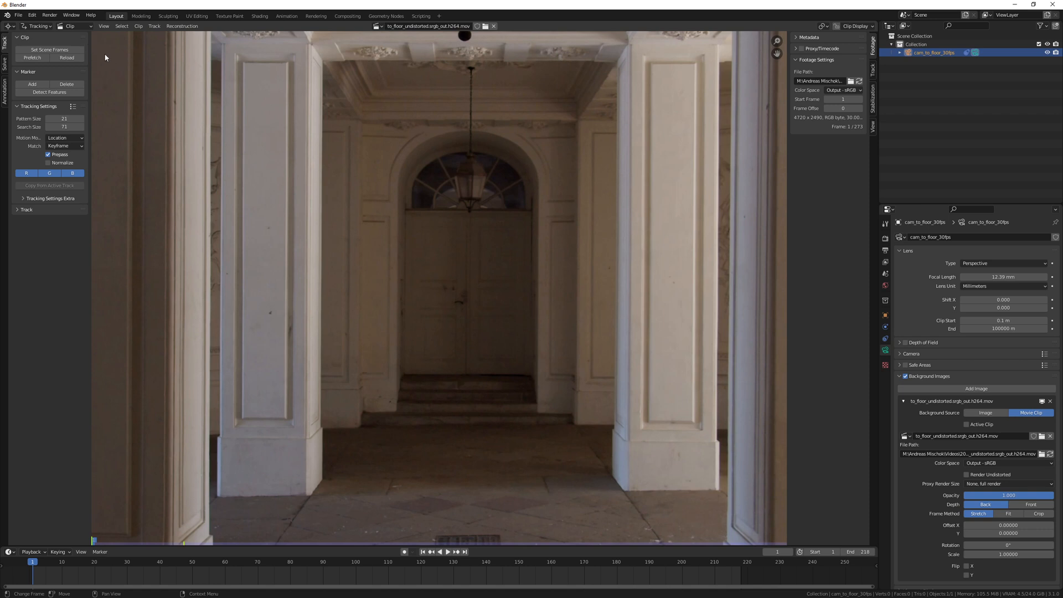
left_click(73, 51)
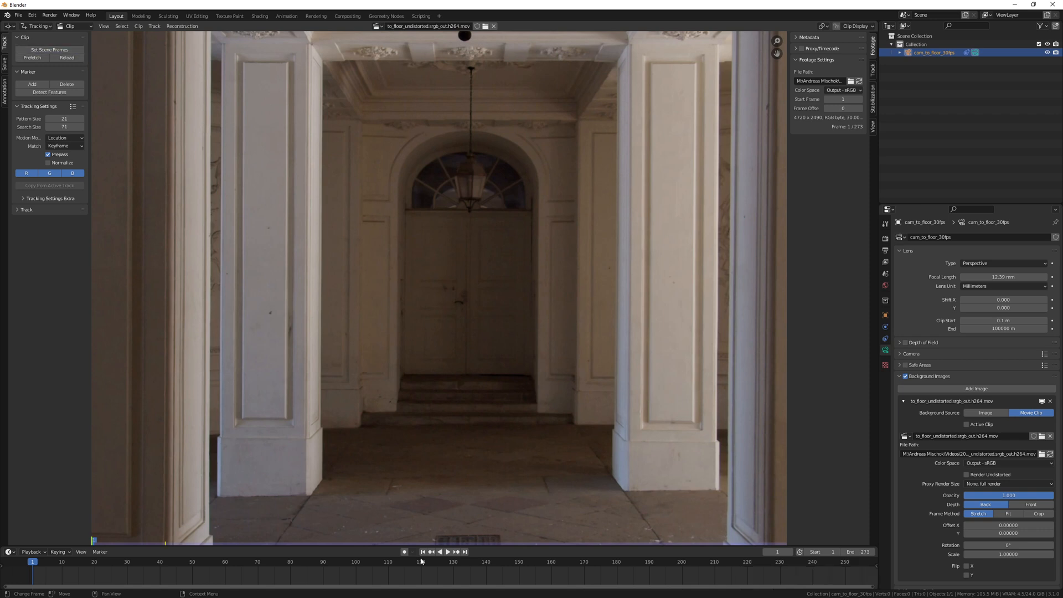
scroll(440, 572, "down", 5)
scroll(487, 571, "up", 1)
middle_click_drag(496, 570, 461, 568)
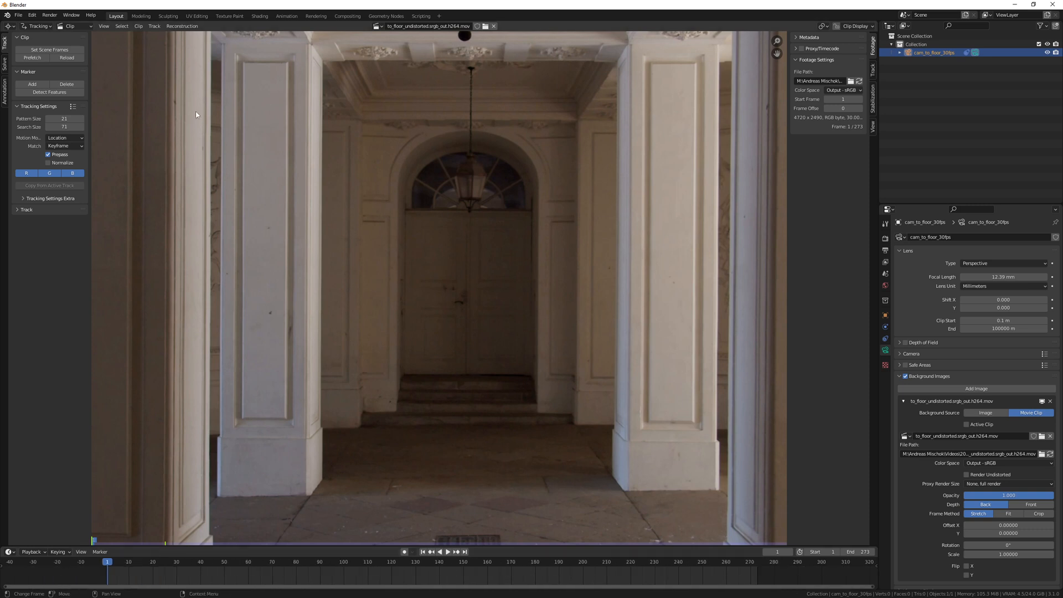
Return to the 3D Viewport and play the animation through the camera with the background plate.
left_click(10, 26)
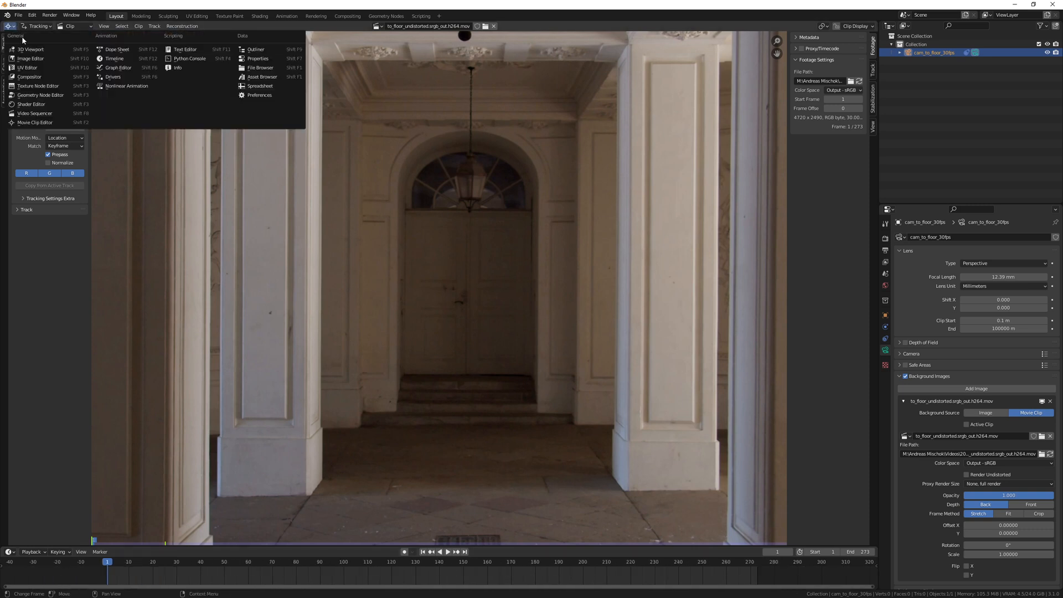
left_click(22, 35)
scroll(394, 464, "up", 3)
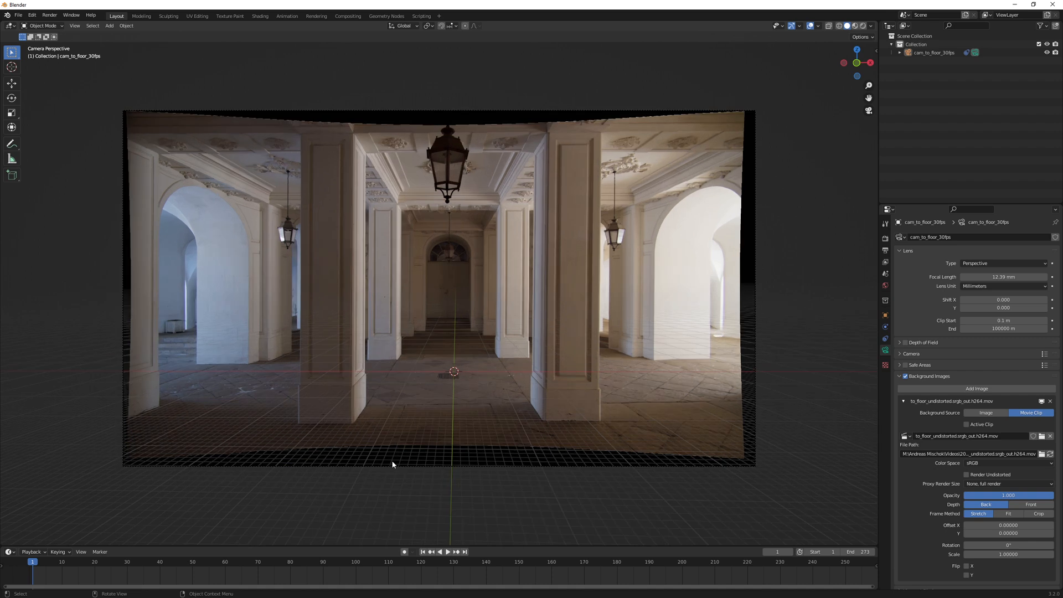
scroll(392, 464, "up", 2)
key("space")
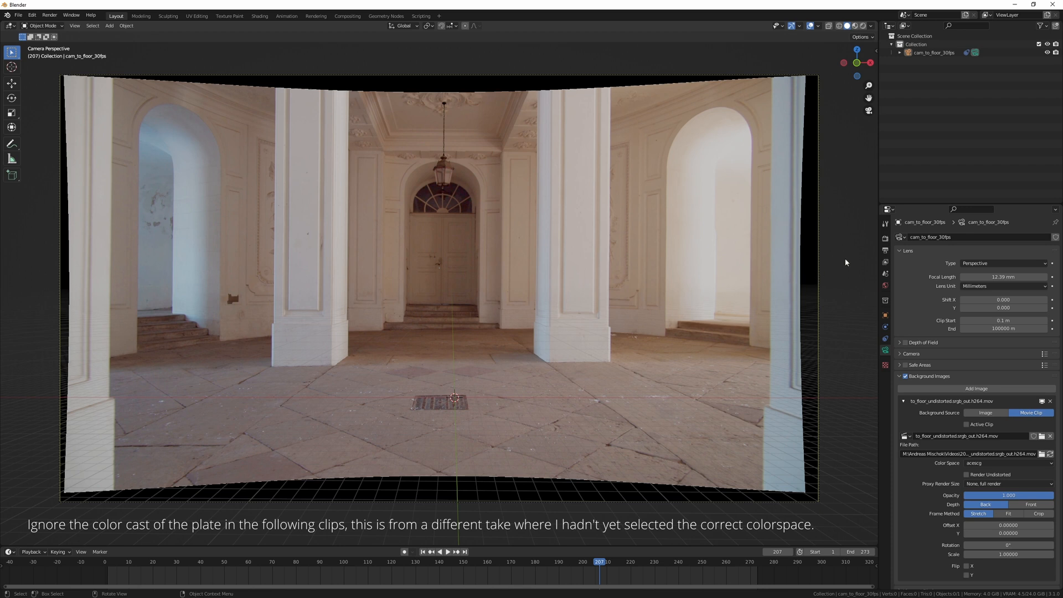
Set the render resolution to 4720 x 2489 px, as listed in info.txt.
left_click(884, 252)
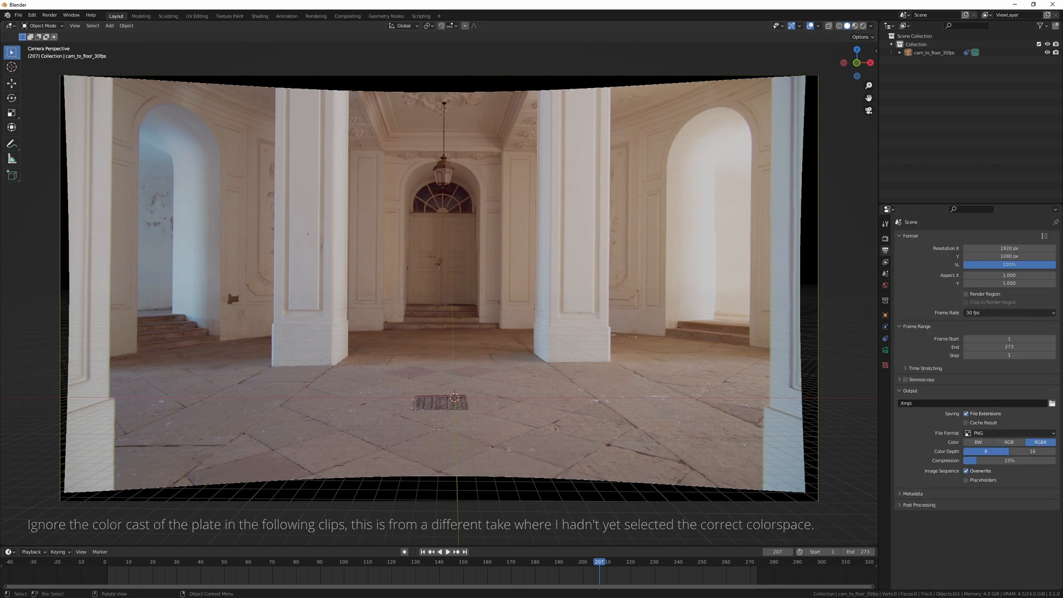
left_click_drag(0, 383, 534, 258)
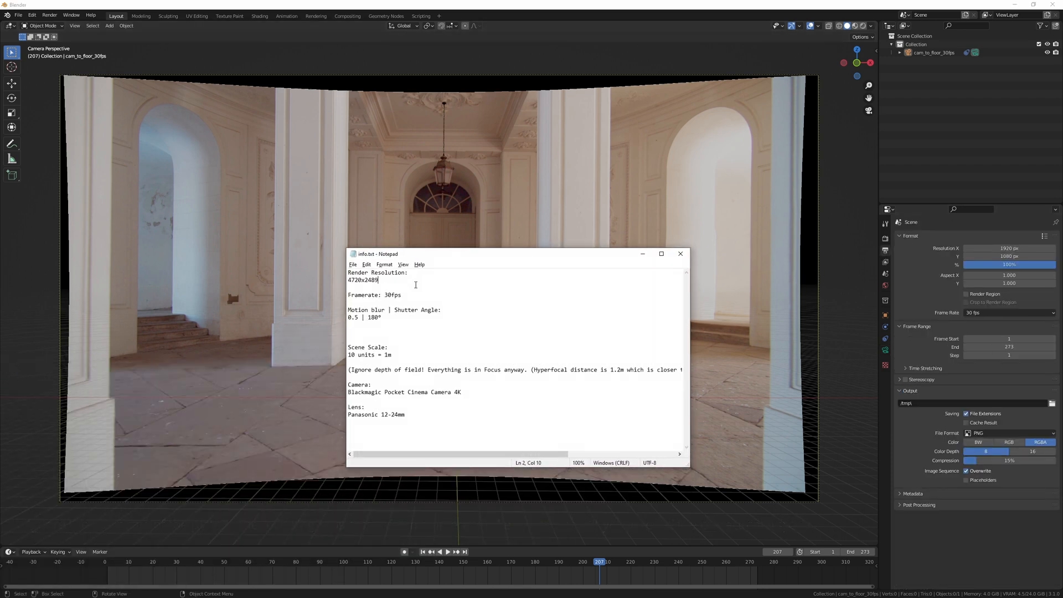
left_click(989, 249)
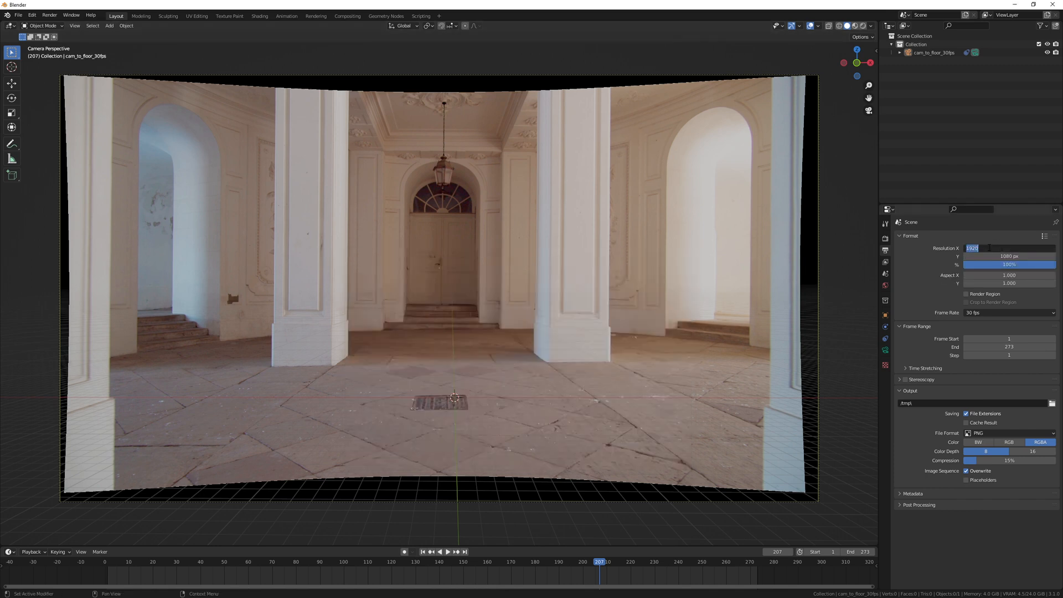
type("4720")
key("Return")
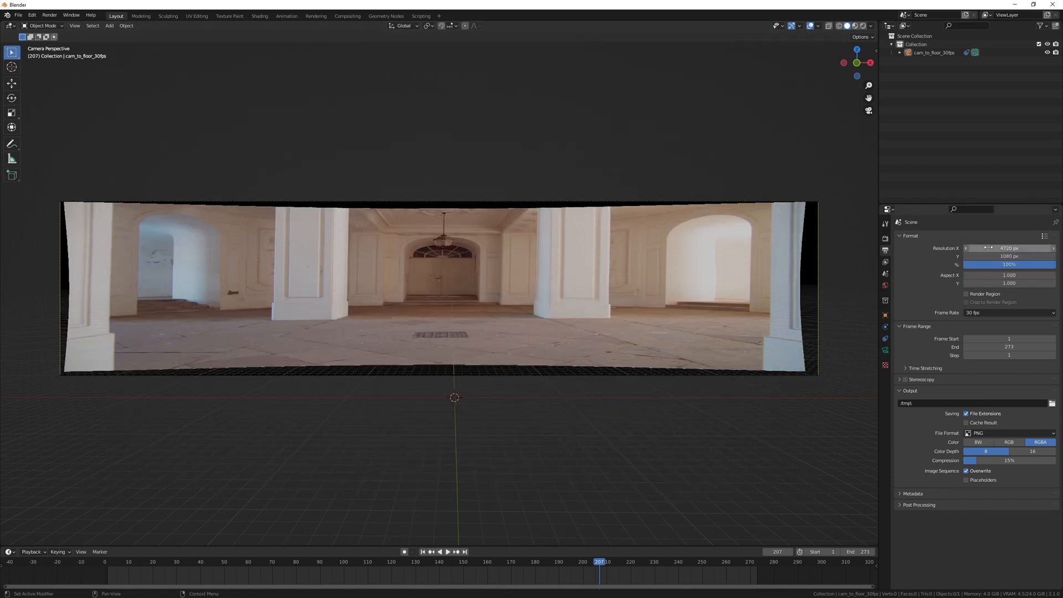
key("alt+Tab")
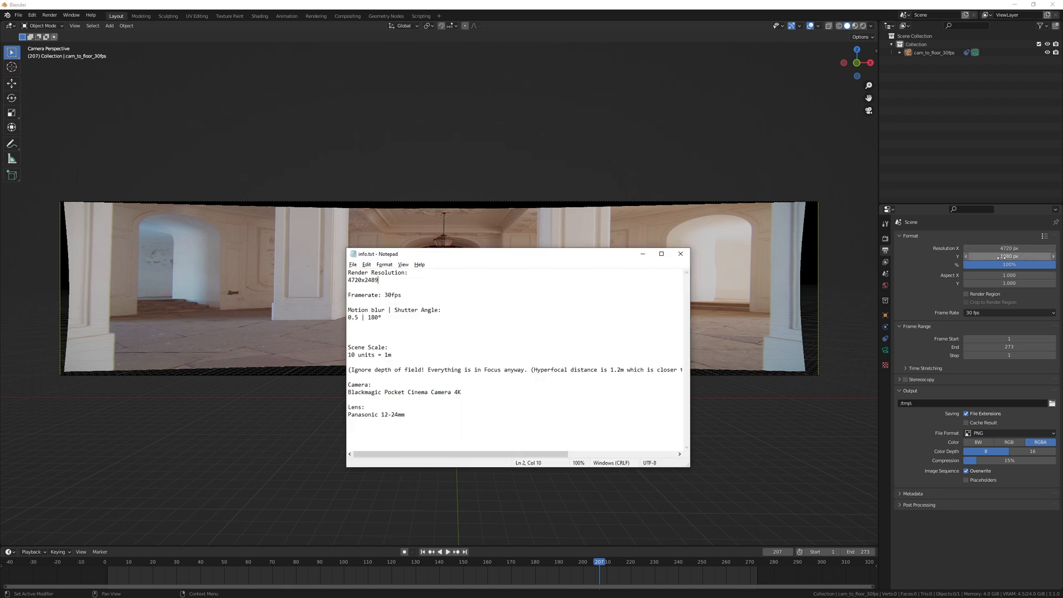
key("alt+Tab")
left_click(1000, 257)
type("2489")
key("Return")
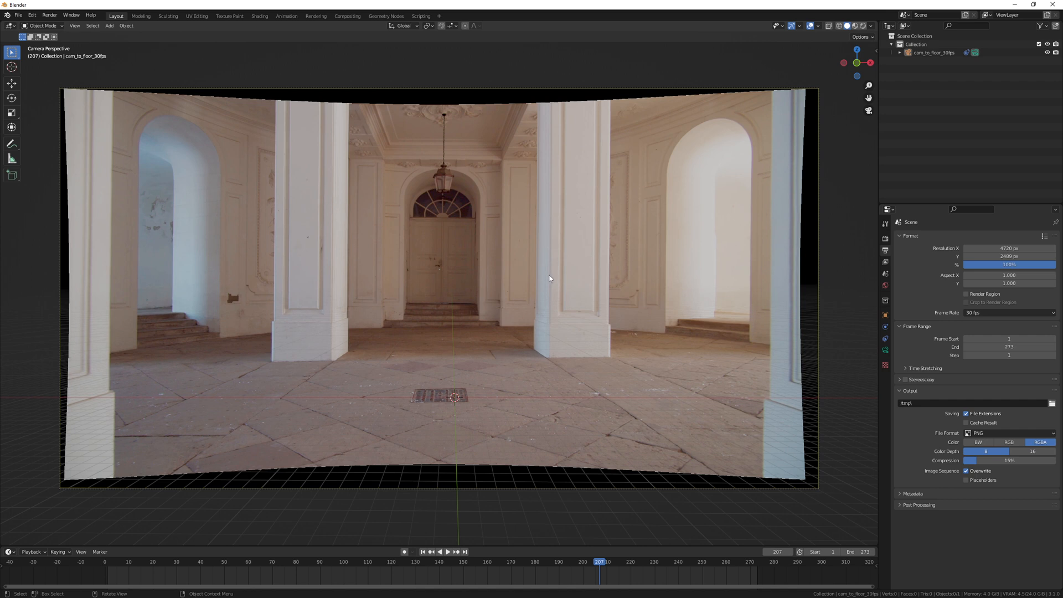
Add an ico sphere mesh at the world origin with 4 subdivisions.
key("shift+a")
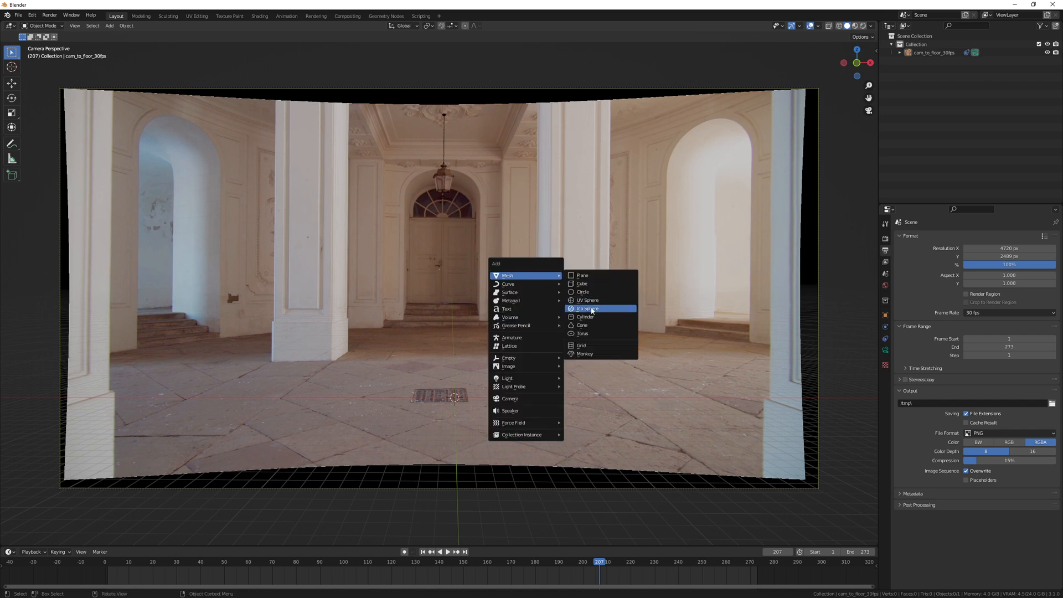
left_click(591, 309)
left_click(107, 457)
type("4")
key("Return")
Shade the ico sphere smooth and scale it uniformly by 5.
right_click(449, 398)
left_click(450, 398)
type("s5")
key("Return")
Move the ico sphere about 8 m along the positive X axis.
key("g")
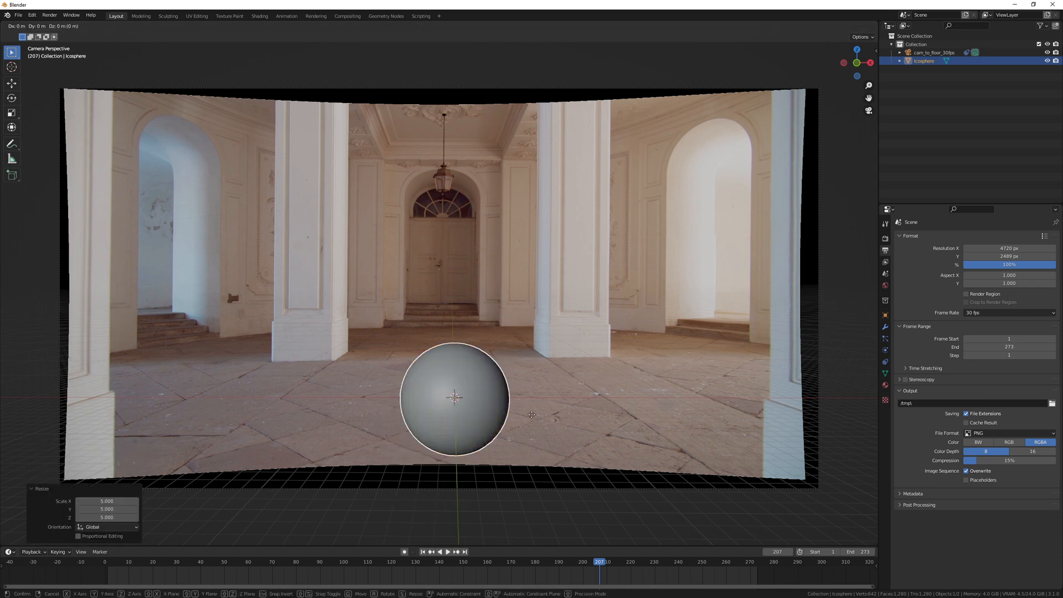
key("x")
key("8")
key("Return")
Add a monkey mesh at the world origin and scale it uniformly by 5.
key("shift+a")
left_click(526, 466)
key("s")
key("5")
key("Return")
Move the monkey about -10.6 m along the X axis, to the opposite side of the origin from the sphere.
key("g")
key("x")
key("minus")
key("1")
key("0")
key("Return")
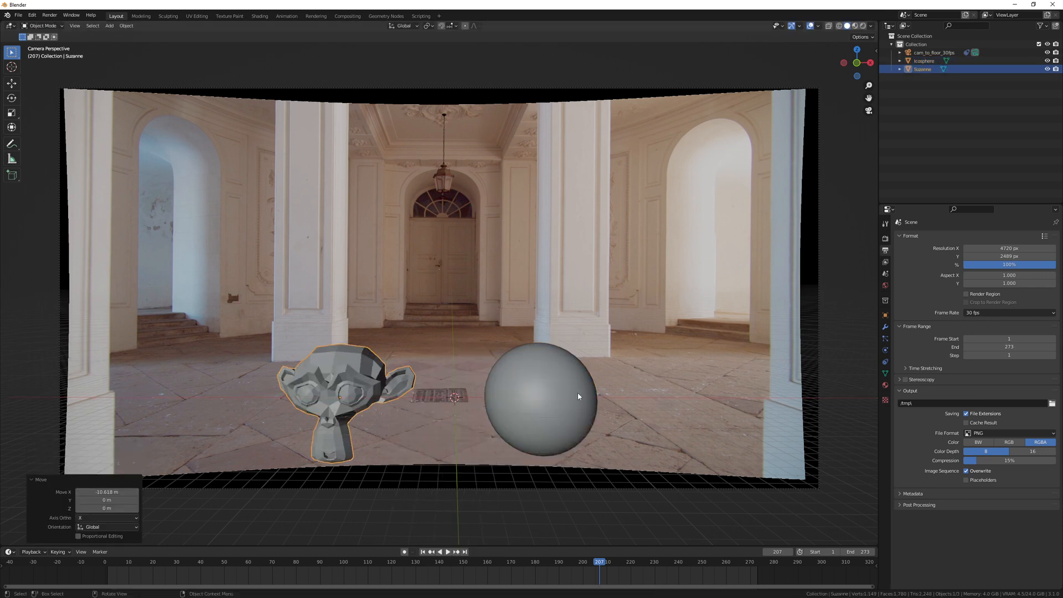
Apply a Subdivision Surface modifier with a raised viewport level to the monkey and shade it smooth.
left_click(885, 327)
left_click(936, 237)
left_click(914, 387)
left_click(1048, 273)
left_click(1035, 250)
left_click(1019, 260)
right_click(367, 370)
left_click(367, 368)
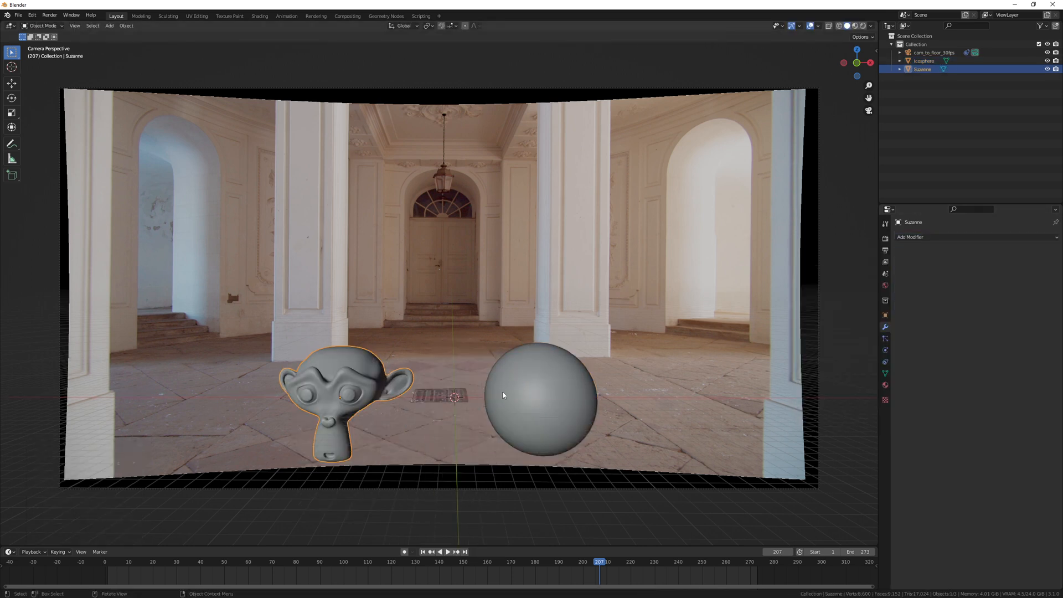
Play the animation to check the objects against the background plate and switch the viewport to rendered shading.
key("space")
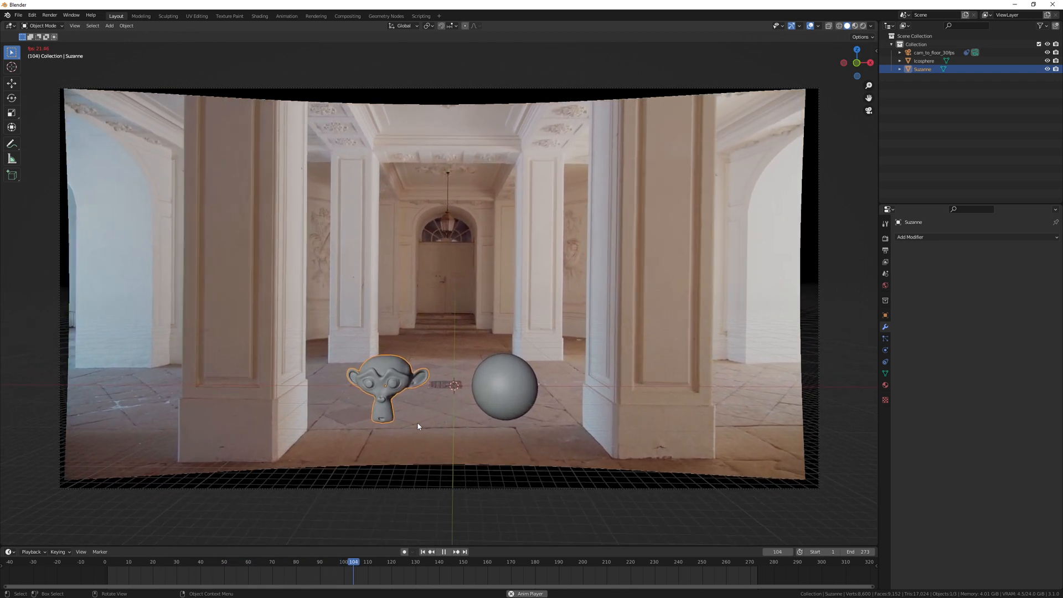
key("space")
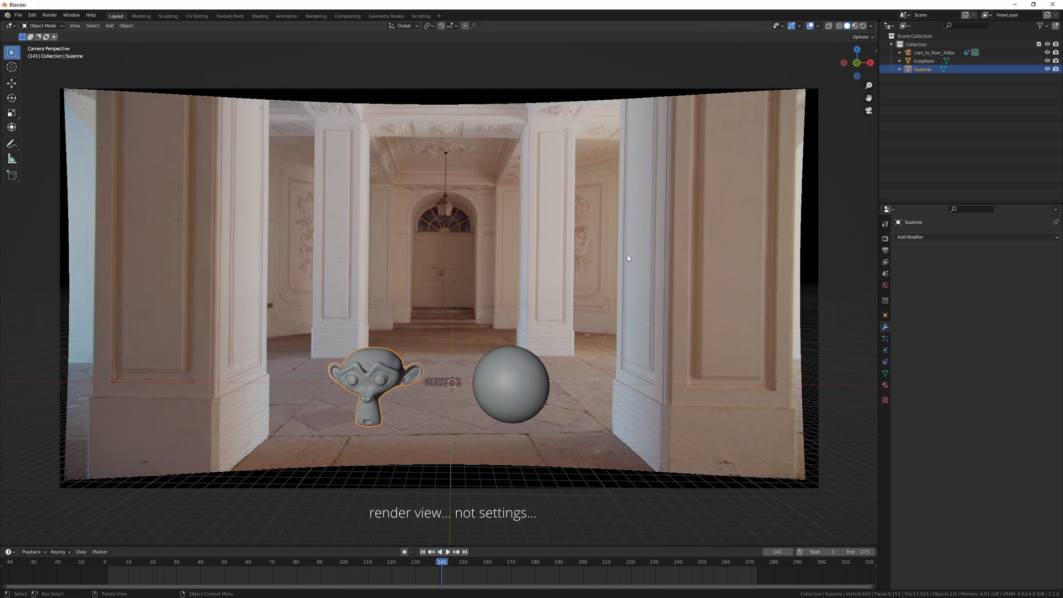
key("z")
left_click(622, 203)
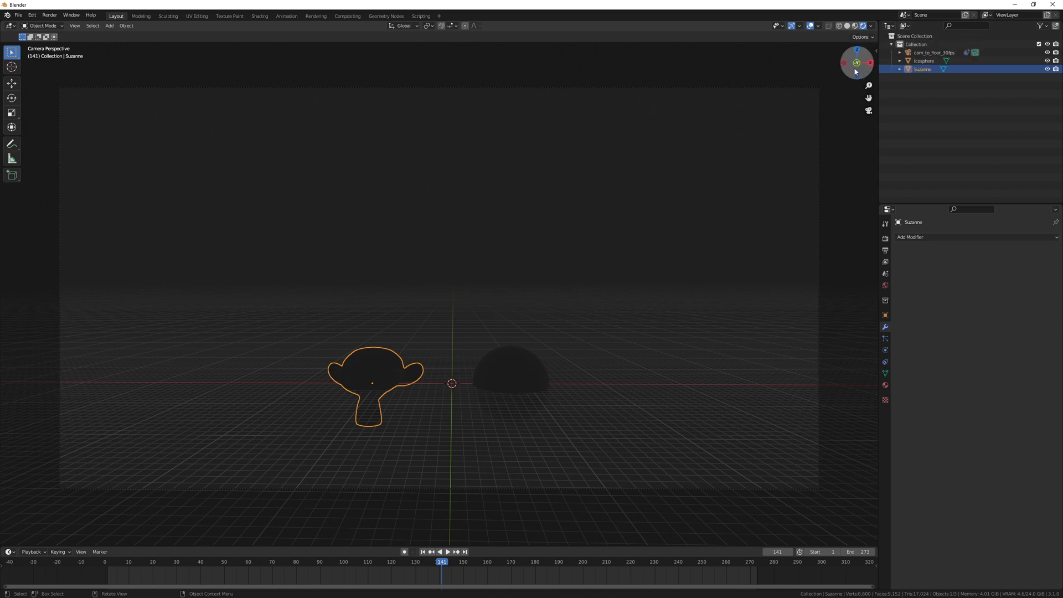
Set the render engine to Cycles with GPU Compute as the device.
left_click(886, 239)
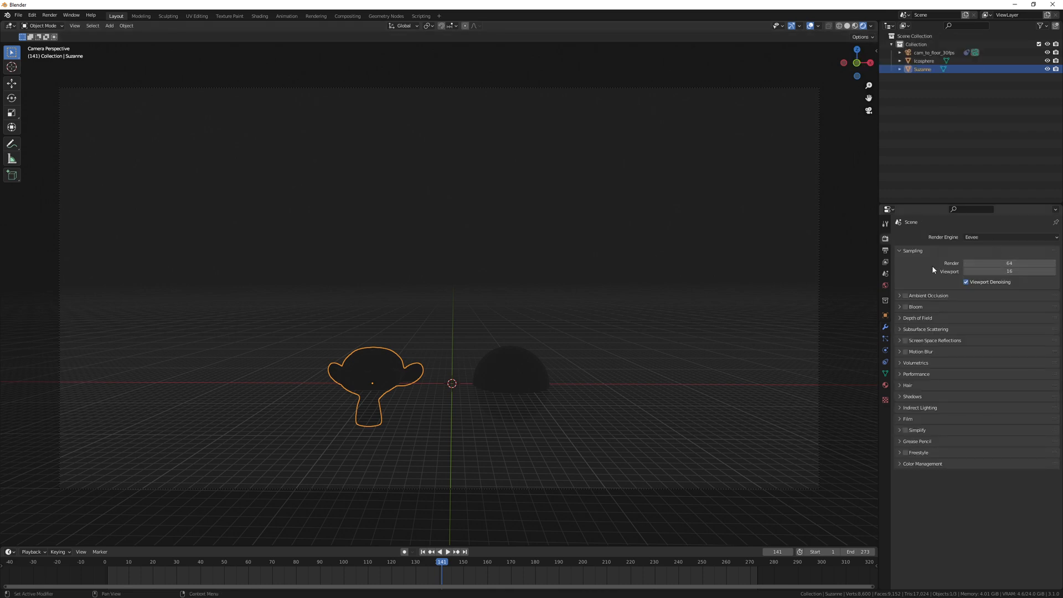
left_click(997, 237)
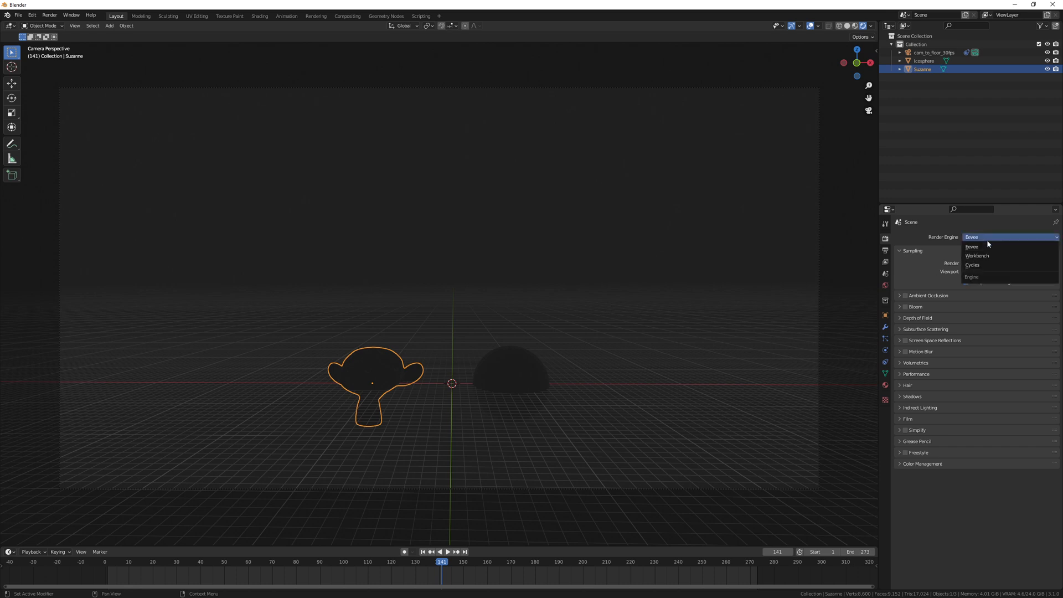
left_click(995, 266)
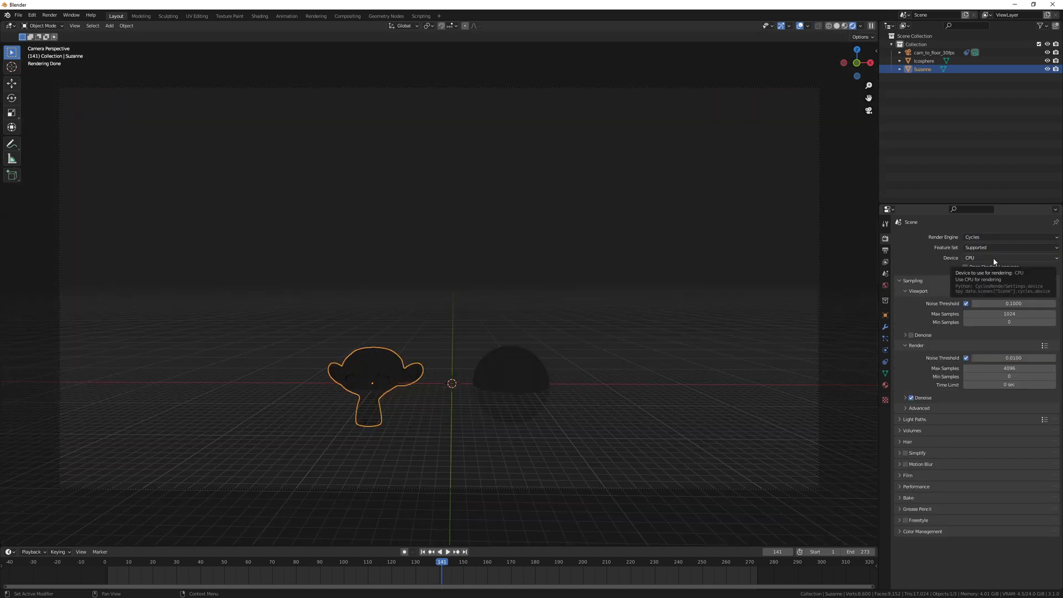
left_click(994, 258)
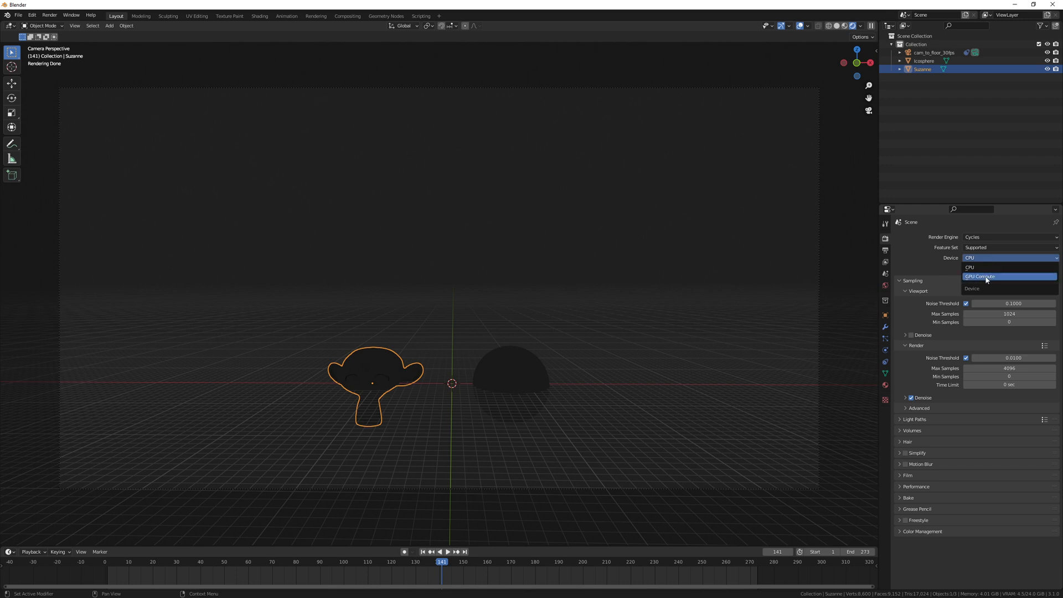
left_click(985, 276)
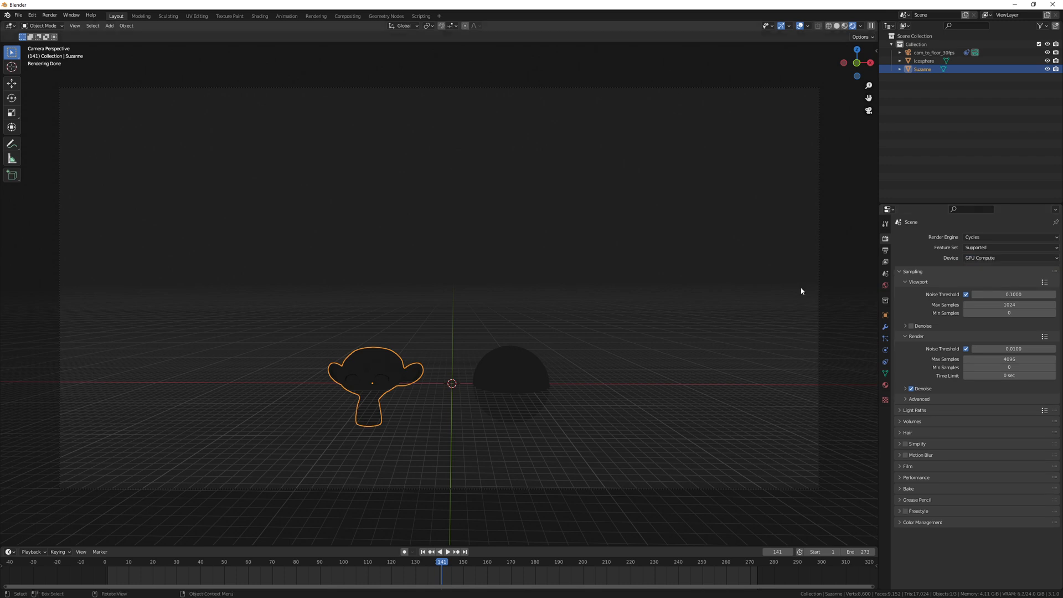
Assign an Environment Texture to the World background color.
left_click(885, 285)
left_click(965, 289)
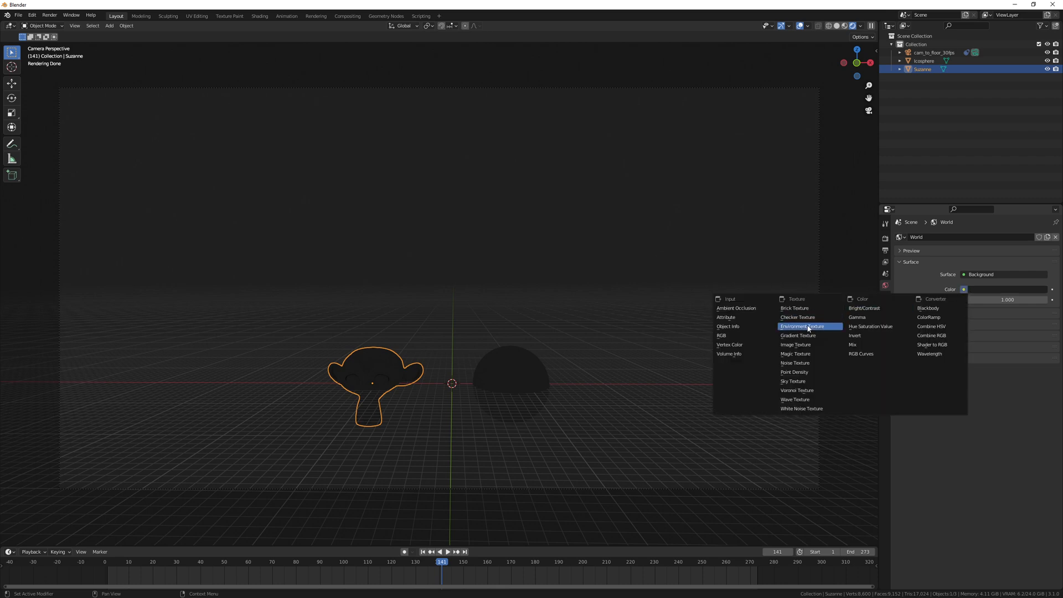
left_click(788, 327)
Load Solitude_2K.lin_srgb.hdr into the environment texture and set its color space to lin_srgb.
left_click(1017, 302)
left_click(510, 209)
type("M:\\Andreas Mischok\\Videos\\2021\\tracking\\_STG_Solitude\\_PUBLISH\\v001\\")
key("Return")
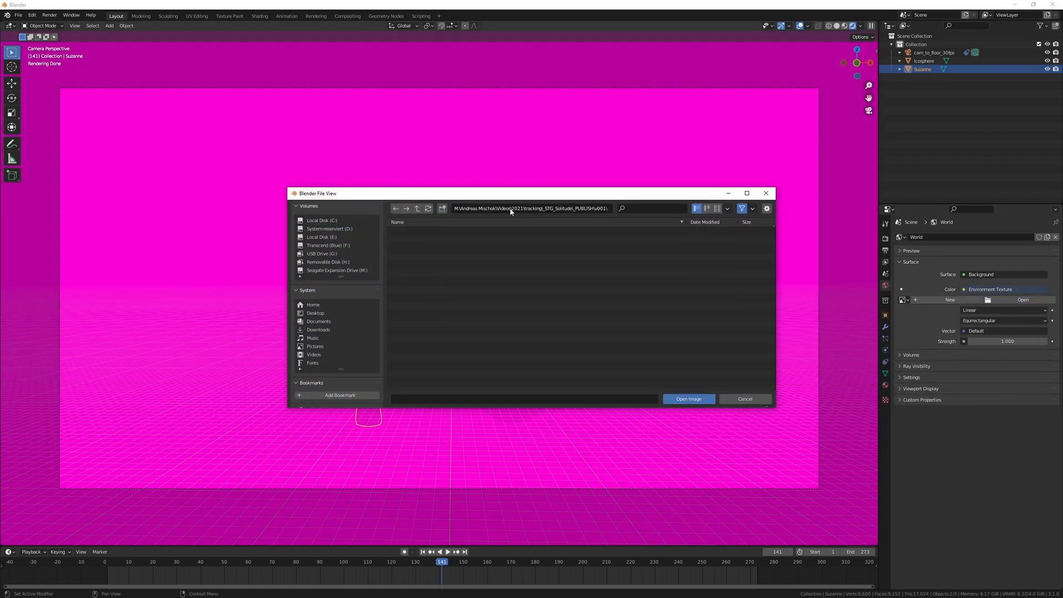
double_click(403, 240)
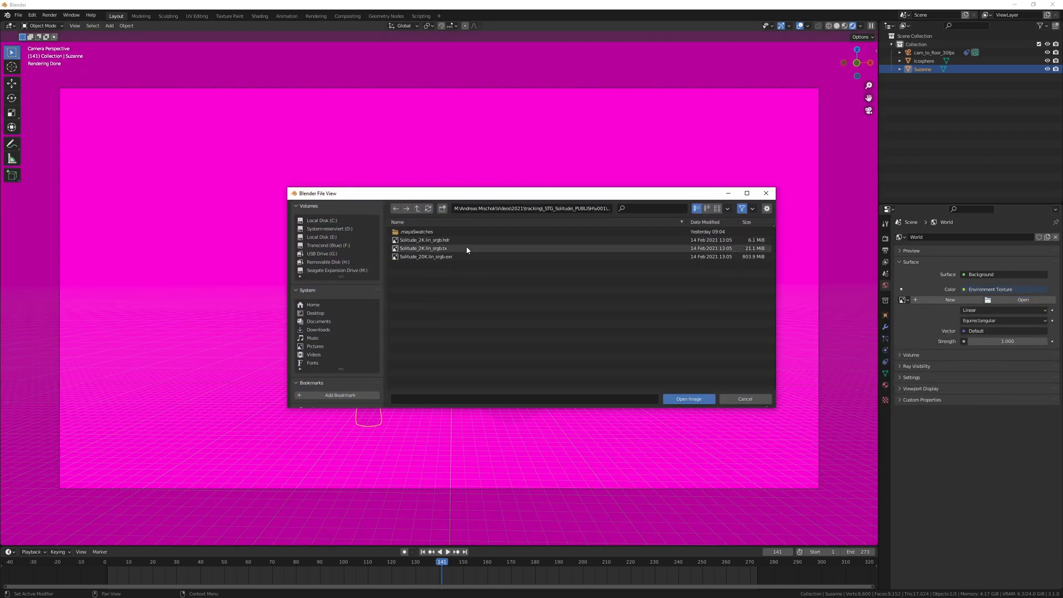
left_click(448, 241)
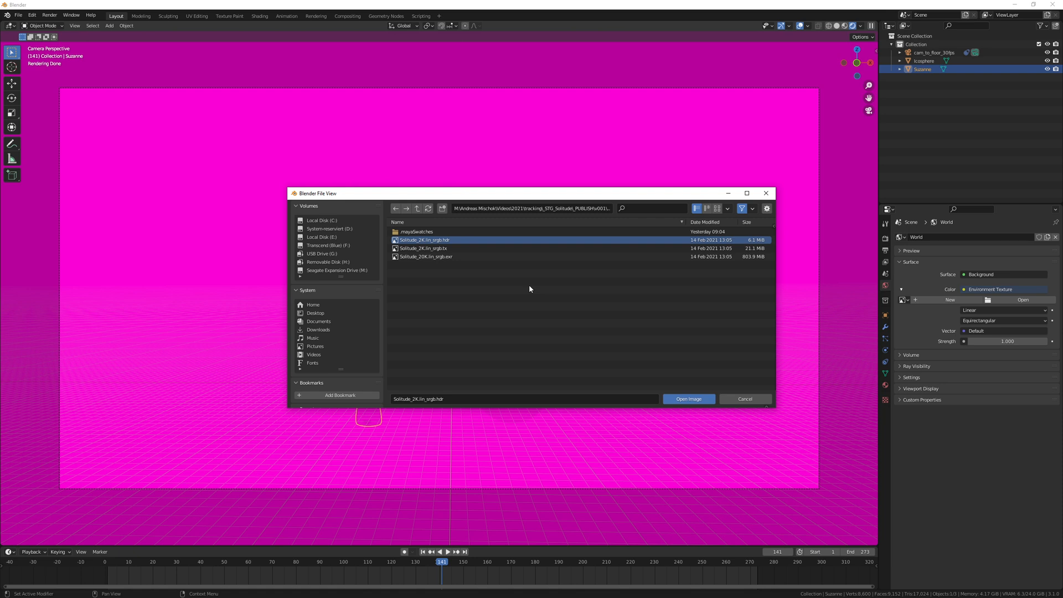
left_click(691, 399)
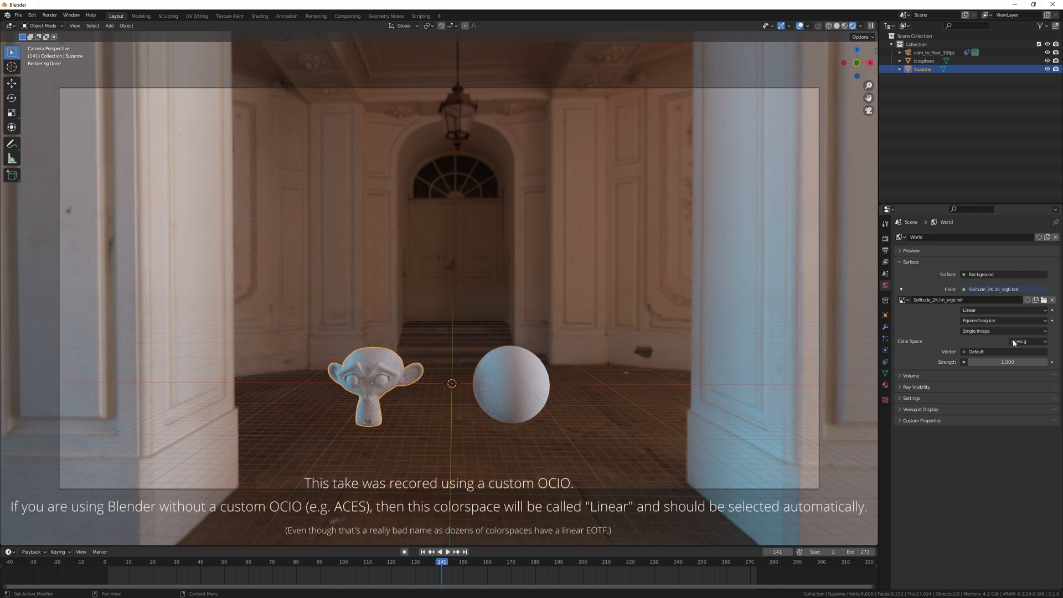
left_click(1027, 341)
left_click(983, 387)
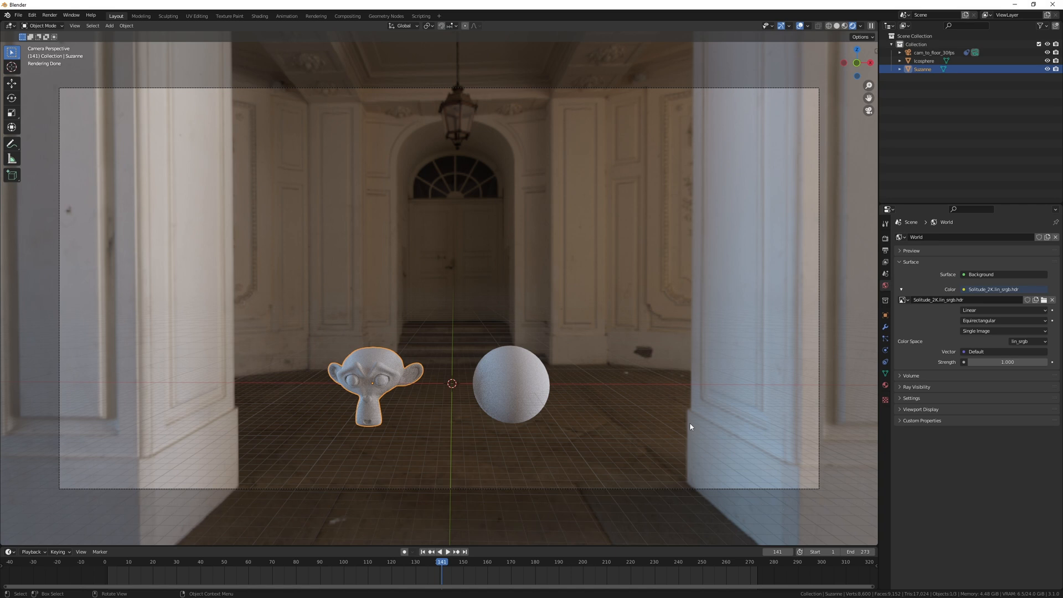
Enable the transparent film option for the render.
left_click(885, 238)
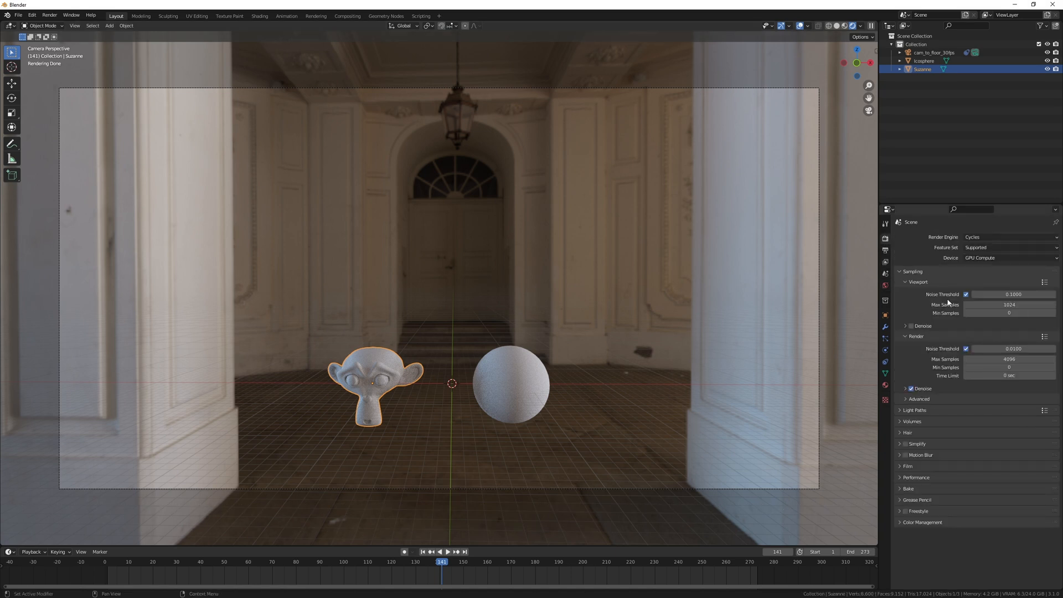
left_click(930, 466)
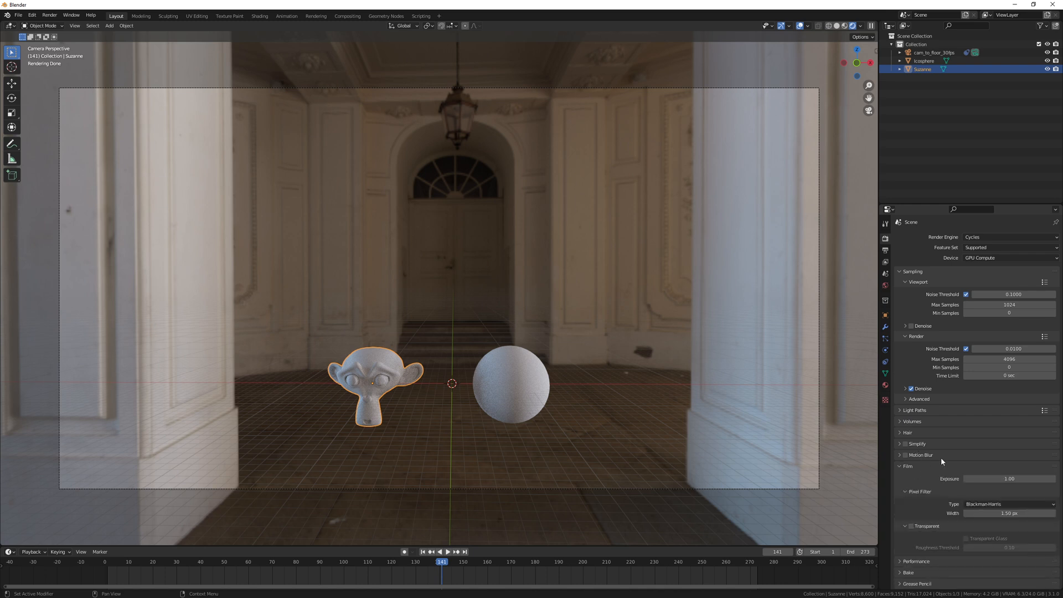
left_click(915, 527)
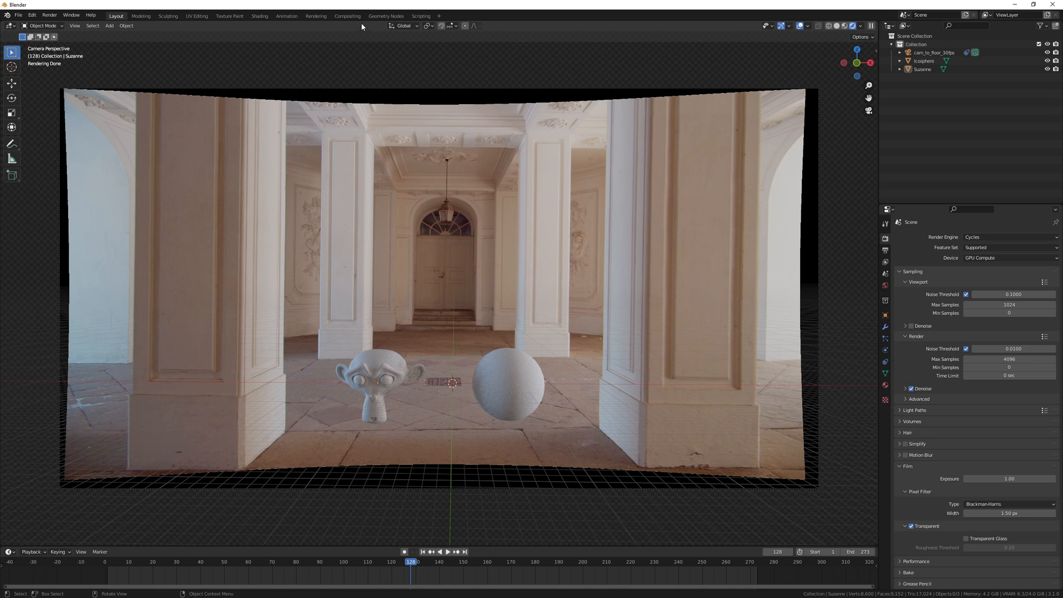
Switch to the Compositing workspace and enable the use of compositing nodes.
left_click(348, 16)
left_click(91, 26)
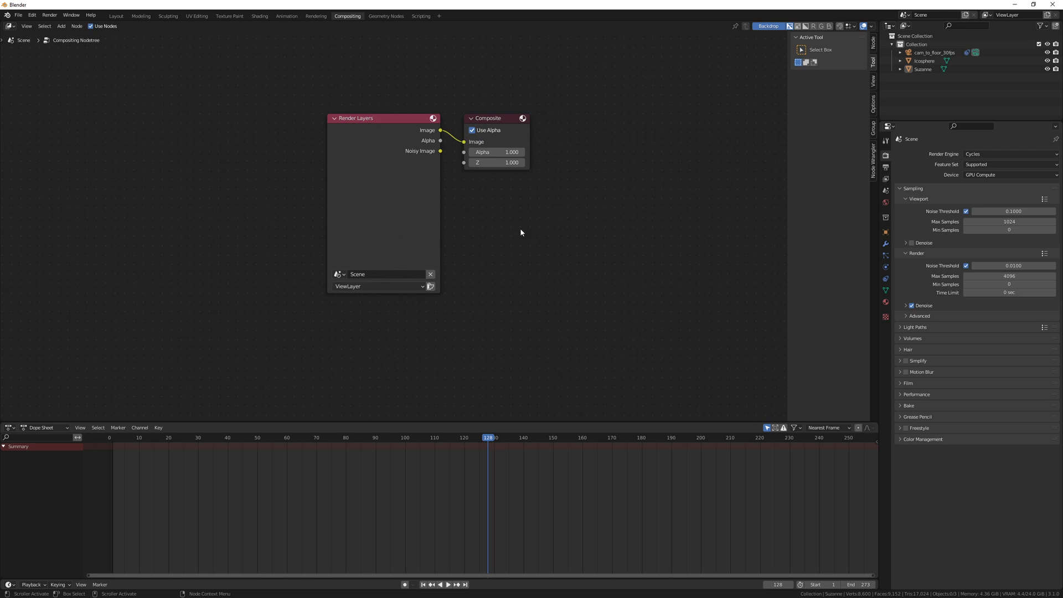
Set the final render's noise threshold to 0.1 and disable its denoising.
left_click(1015, 266)
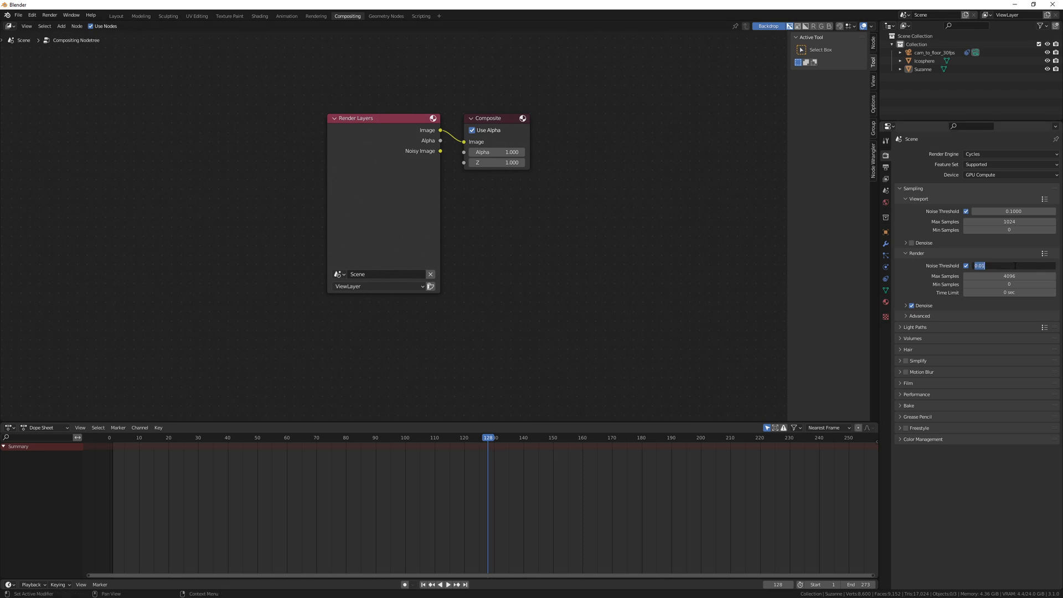
type("0.1")
key("Return")
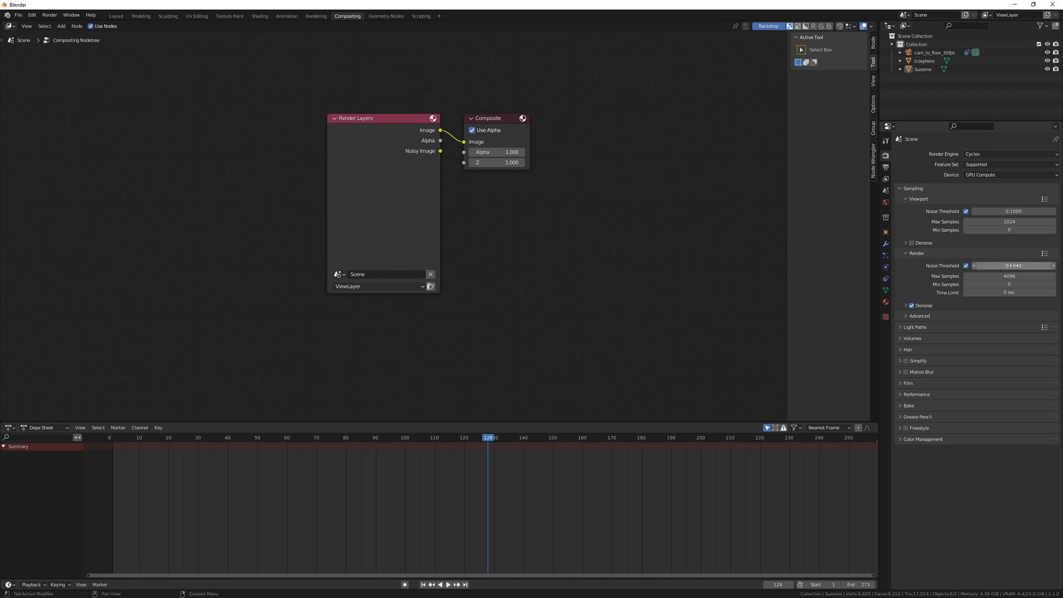
left_click(913, 305)
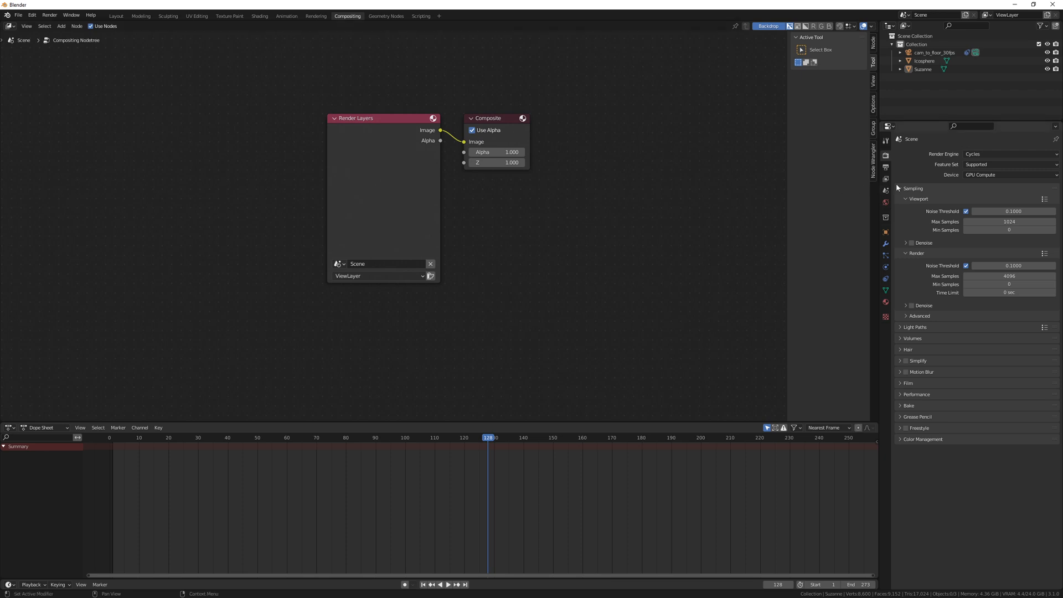
Set the output resolution percentage to 50%.
left_click(886, 168)
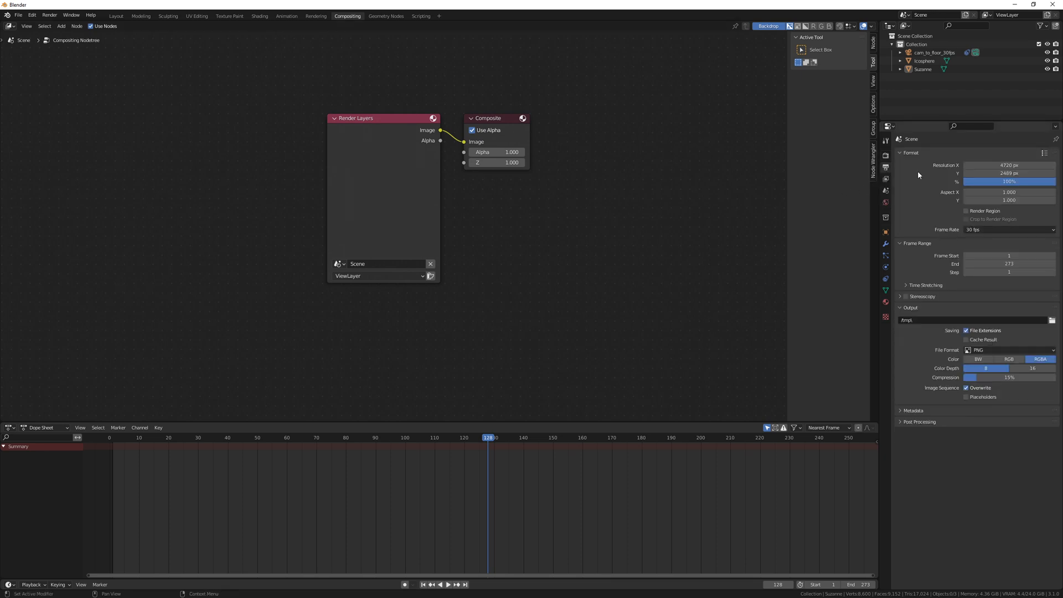
double_click(1022, 183)
type("50")
key("Return")
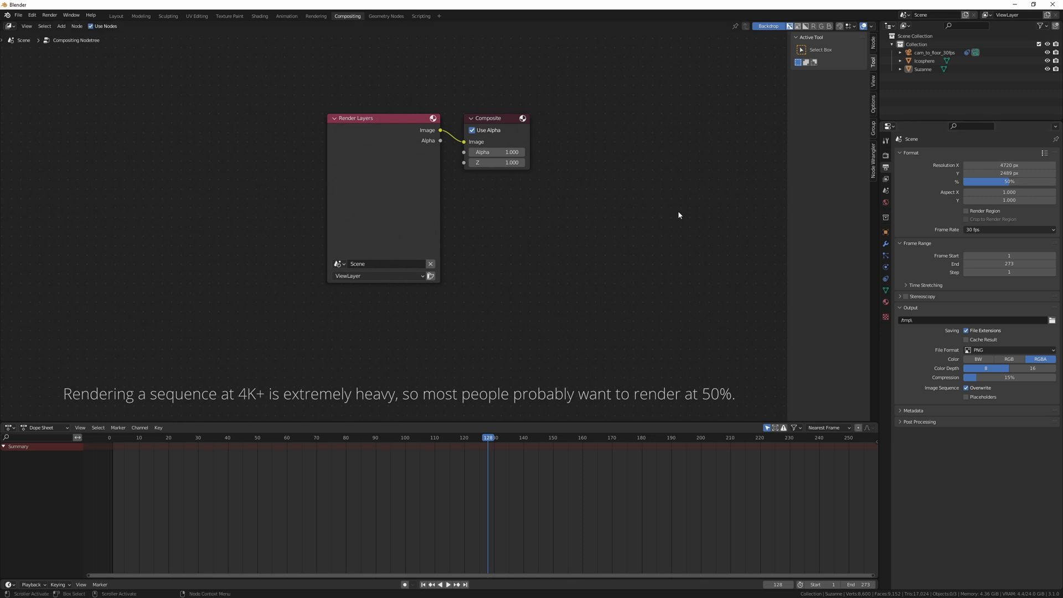
Render a still of frame 128, inspect it and close the render window.
key("F12")
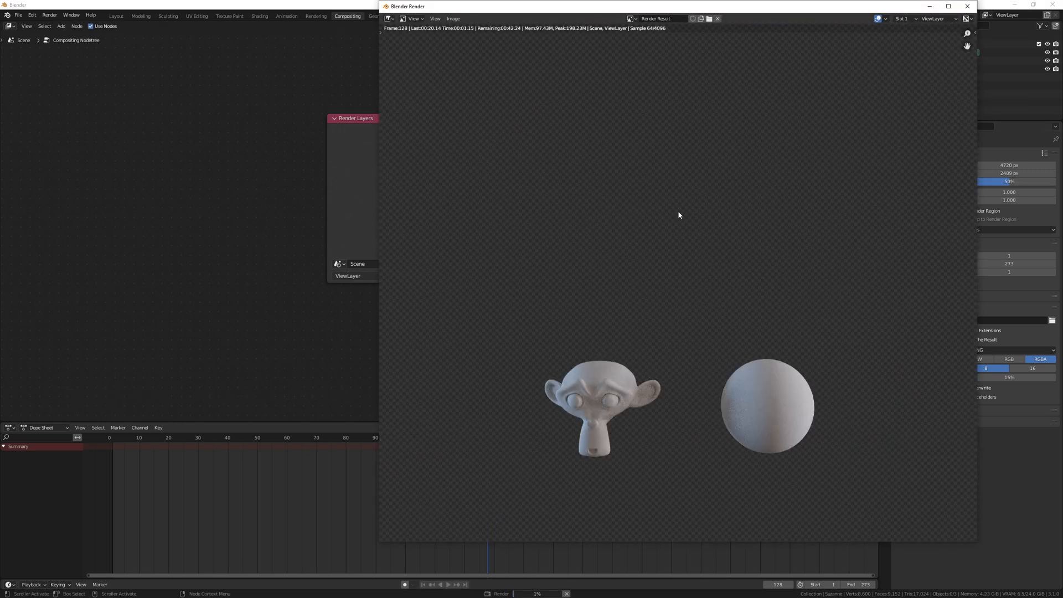
left_click_drag(777, 6, 441, 29)
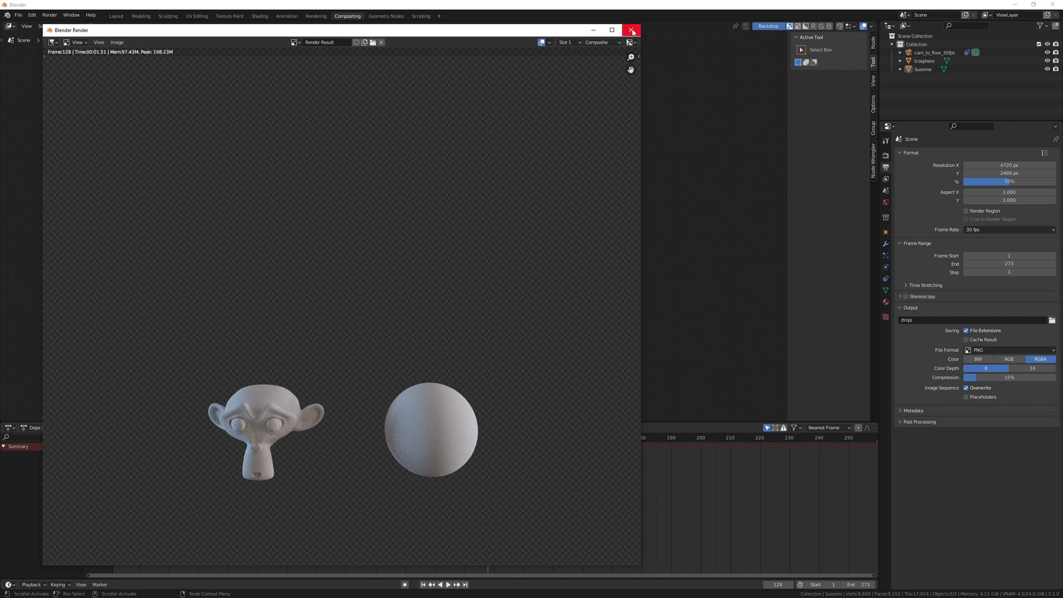
left_click(632, 30)
Move the Render Layers node farther from the Composite node and add a Movie Clip node between them.
left_click_drag(439, 186, 182, 158)
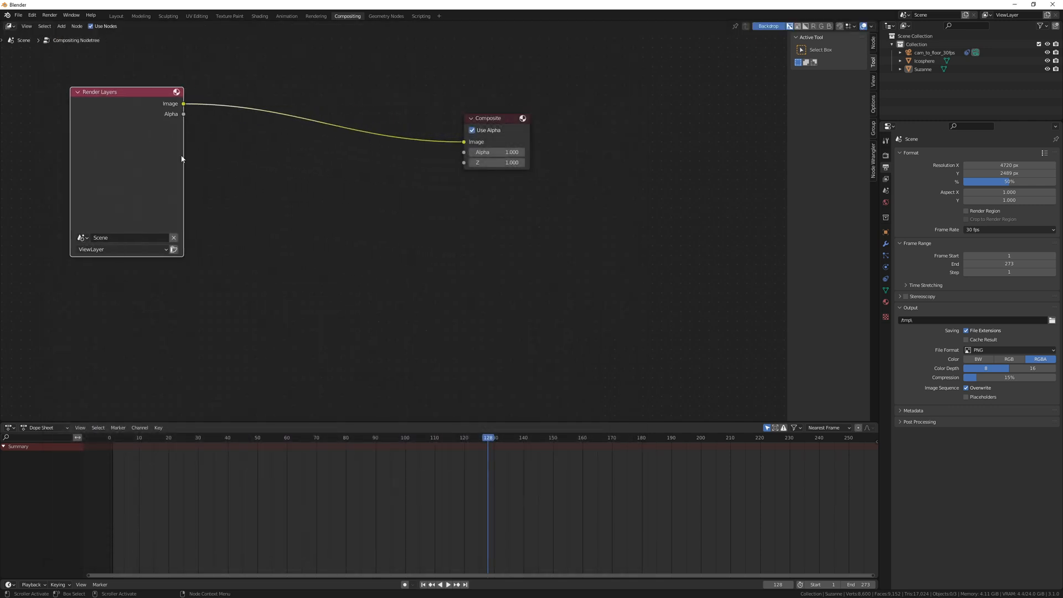
key("shift+a")
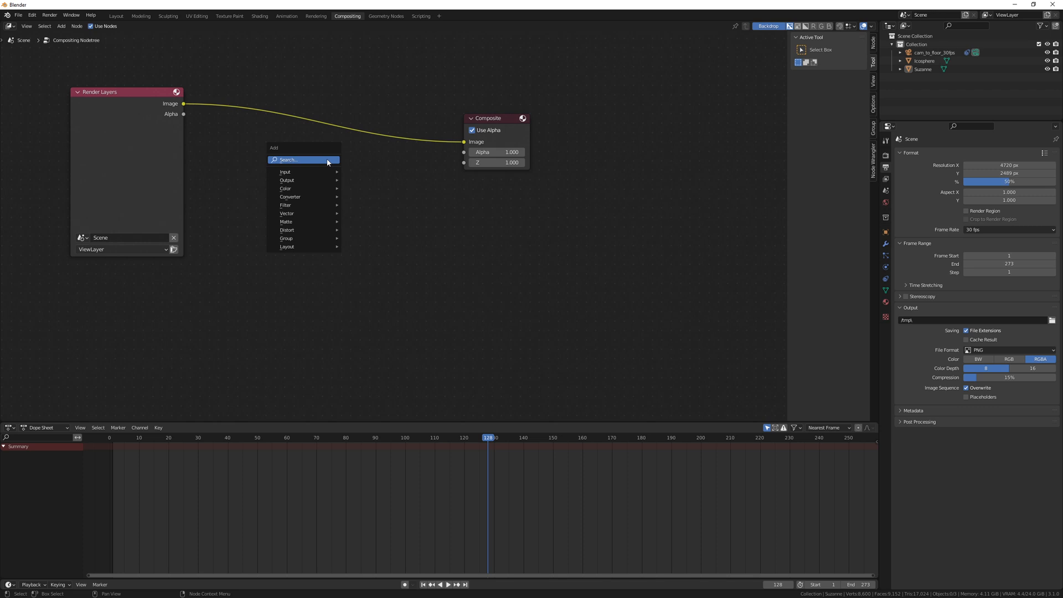
left_click(327, 161)
type("movie")
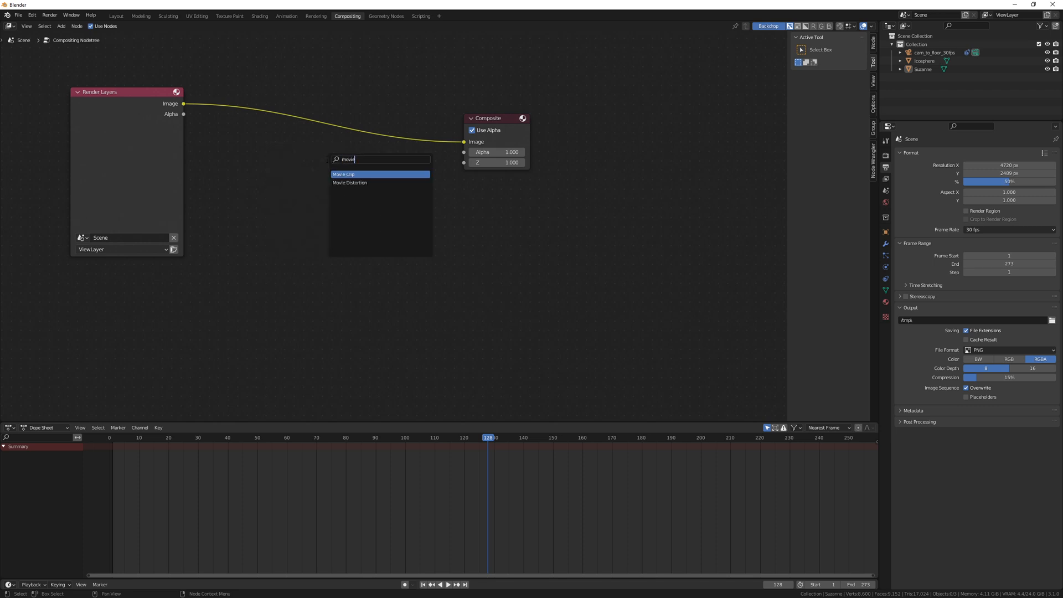
key("Return")
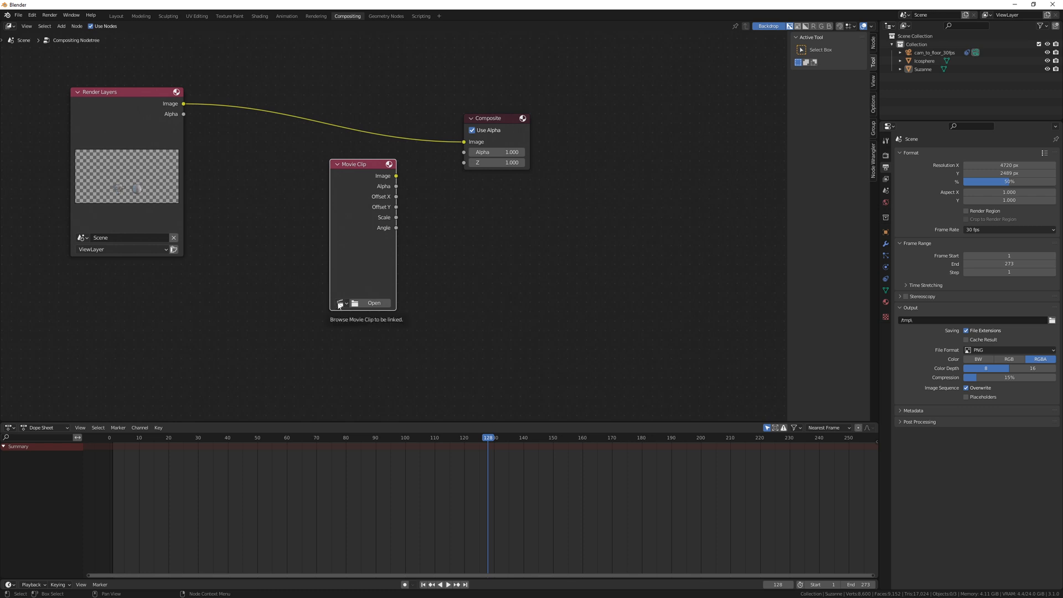
Link the already loaded background plate clip to the Movie Clip node and place the node below Render Layers.
left_click(339, 304)
left_click(377, 311)
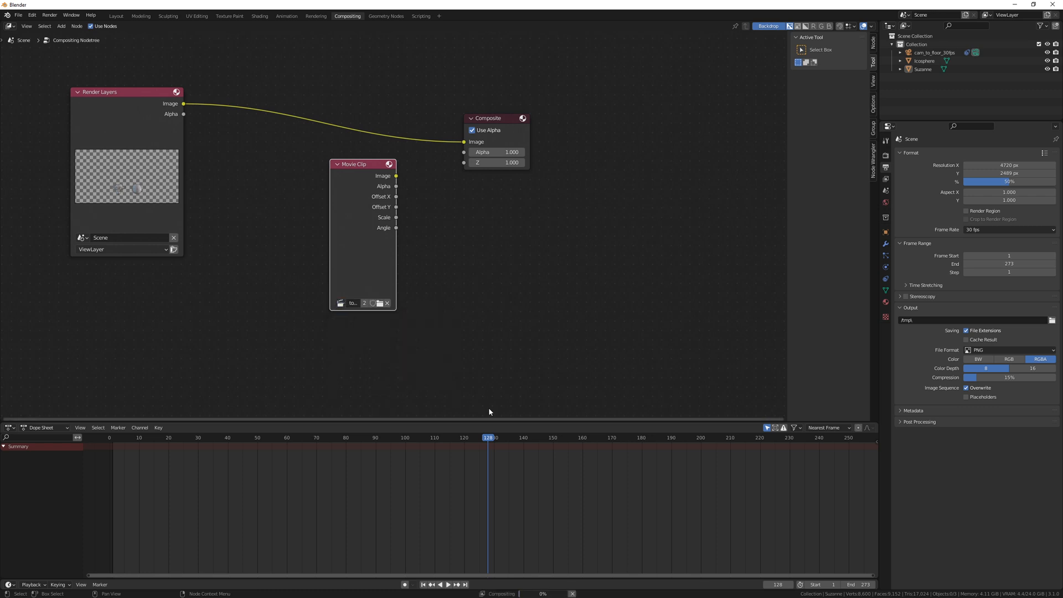
left_click_drag(377, 263, 143, 348)
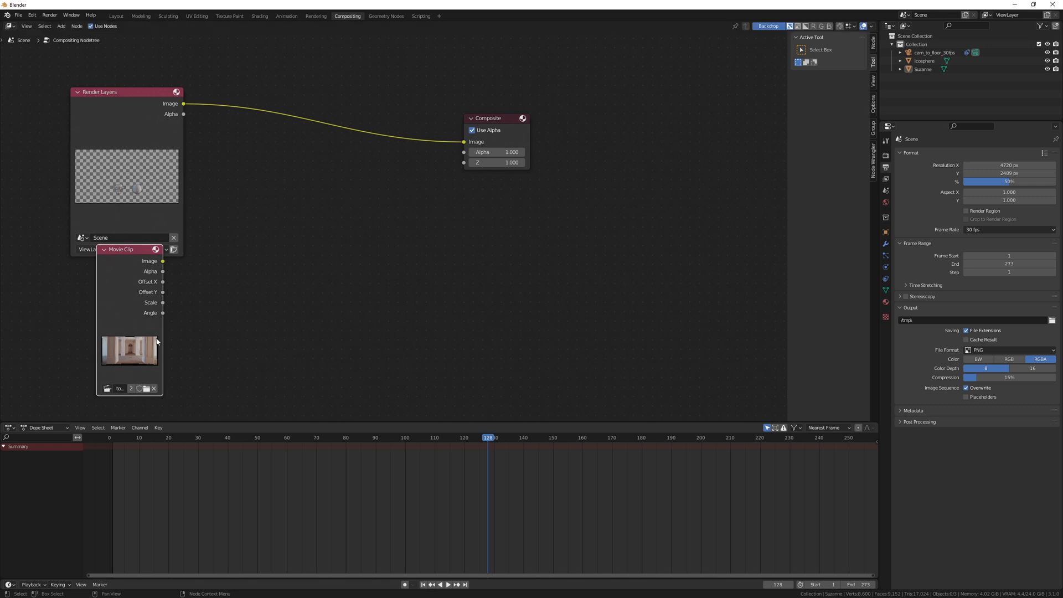
Insert an Alpha Over node before Composite, with the movie clip as its first image and Render Layers as its second.
middle_click_drag(205, 327, 284, 294)
key("shift+a")
left_click(380, 227)
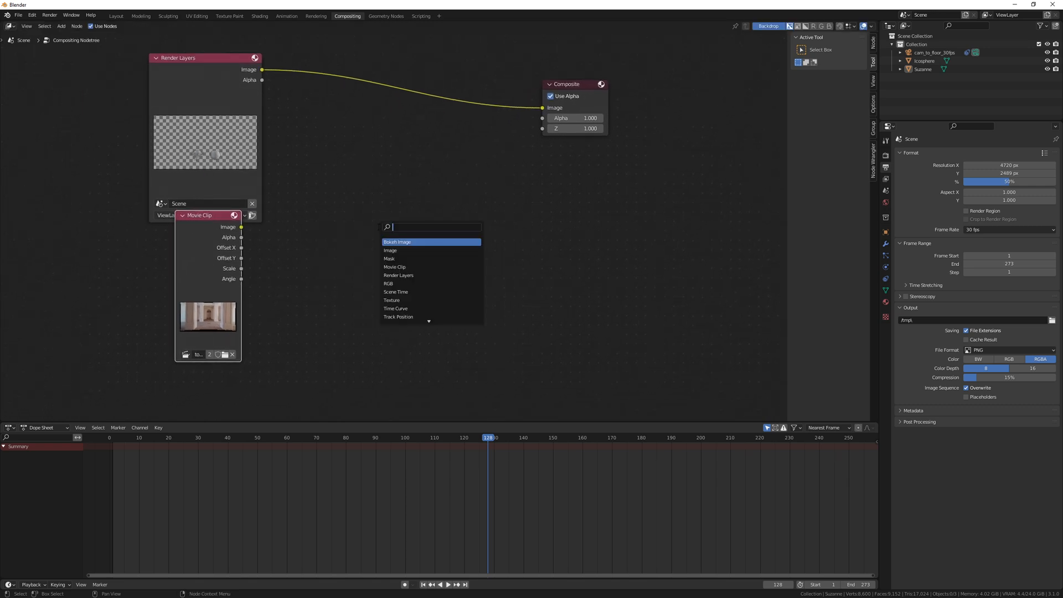
type("alpha")
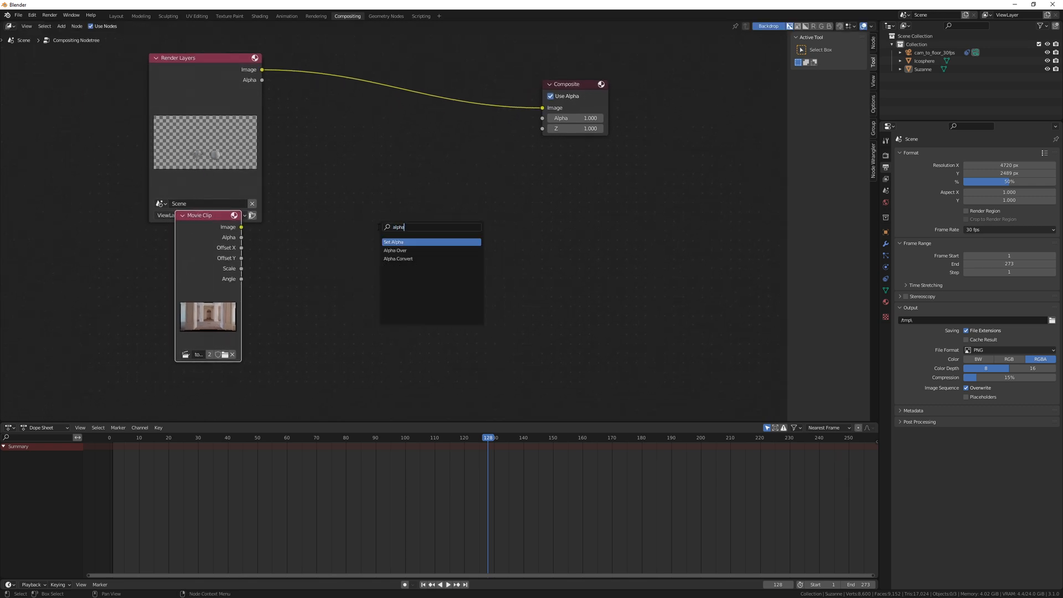
key("Down")
key("Return")
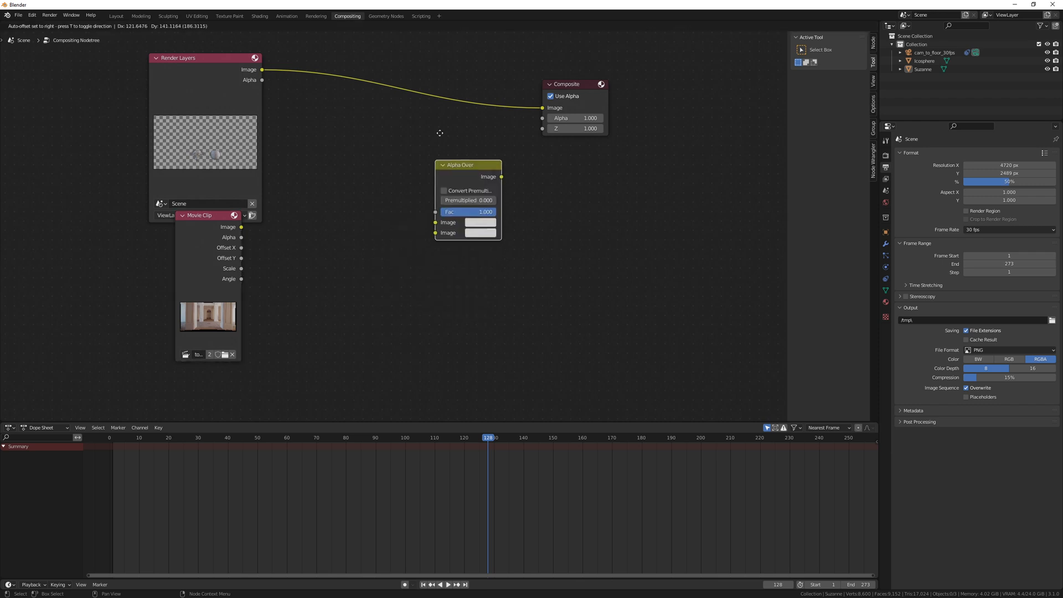
left_click(424, 94)
left_click_drag(425, 155, 226, 269)
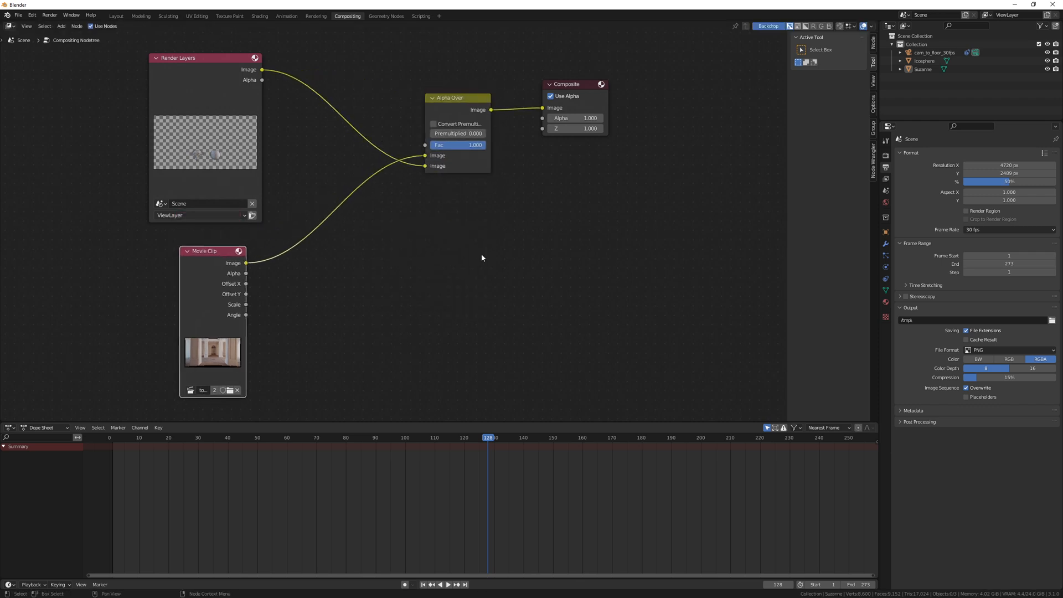
Preview the Alpha Over result in the backdrop through a Viewer node and place that node below Composite.
left_click(474, 106, "ctrl+shift")
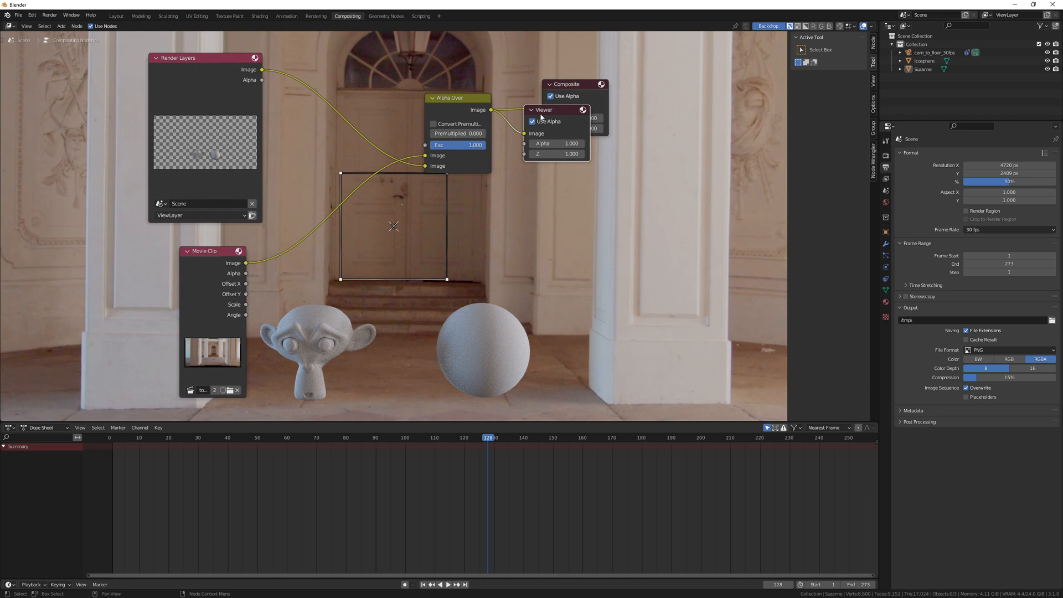
left_click_drag(538, 114, 566, 156)
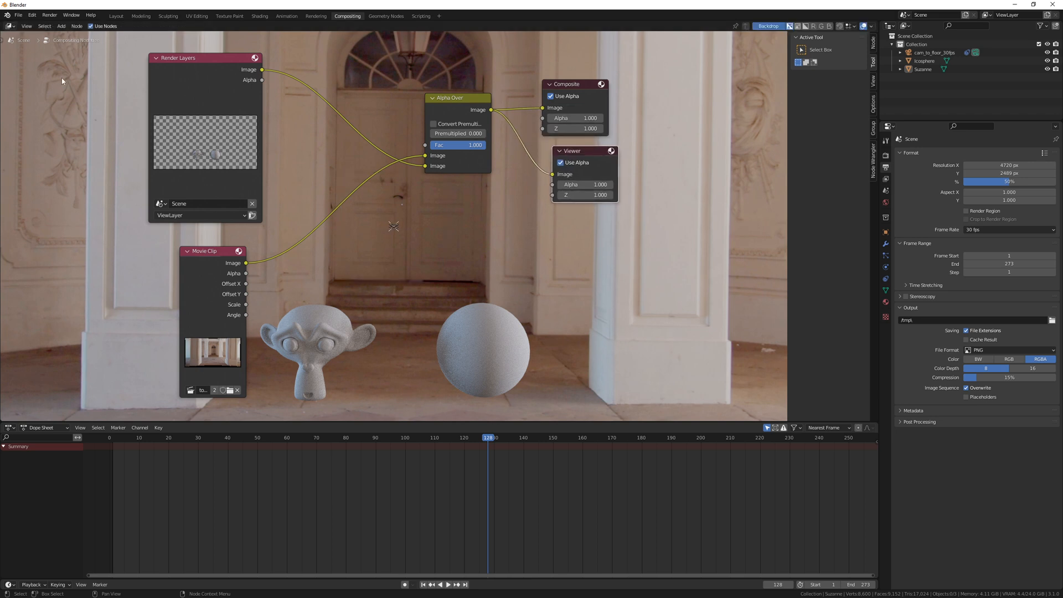
Search the add-on preferences for "node" to check that Node Wrangler is enabled, and return to the node editor.
left_click(34, 19)
left_click(48, 142)
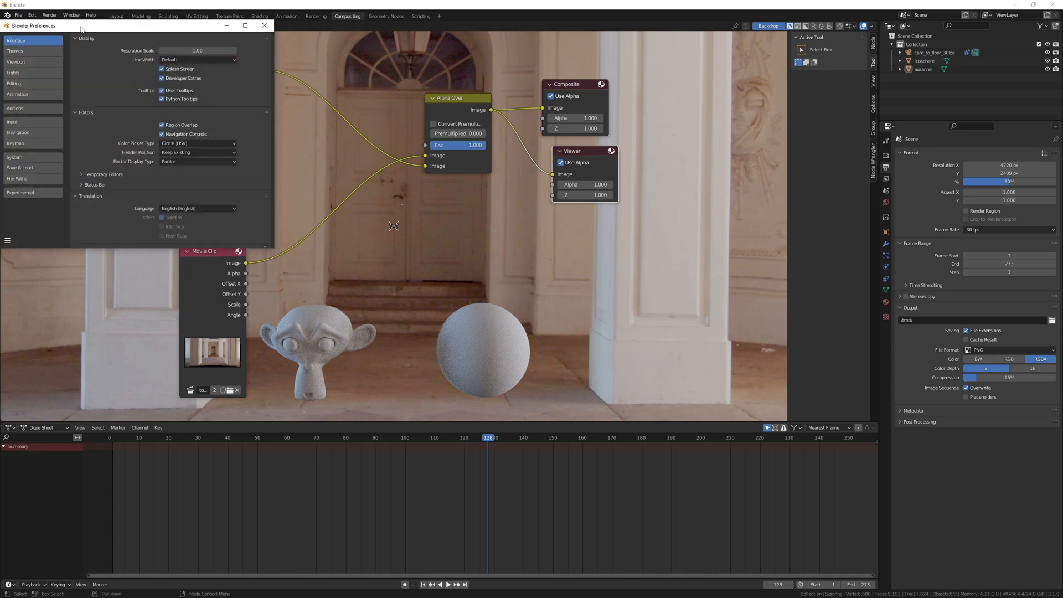
left_click_drag(82, 29, 96, 39)
left_click(47, 118)
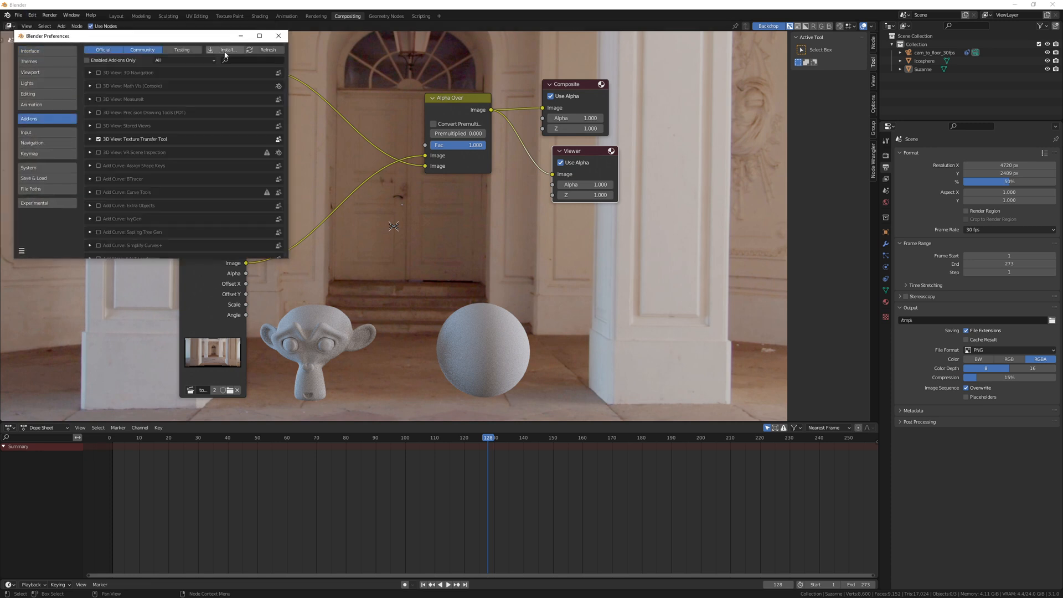
left_click(247, 61)
type("node")
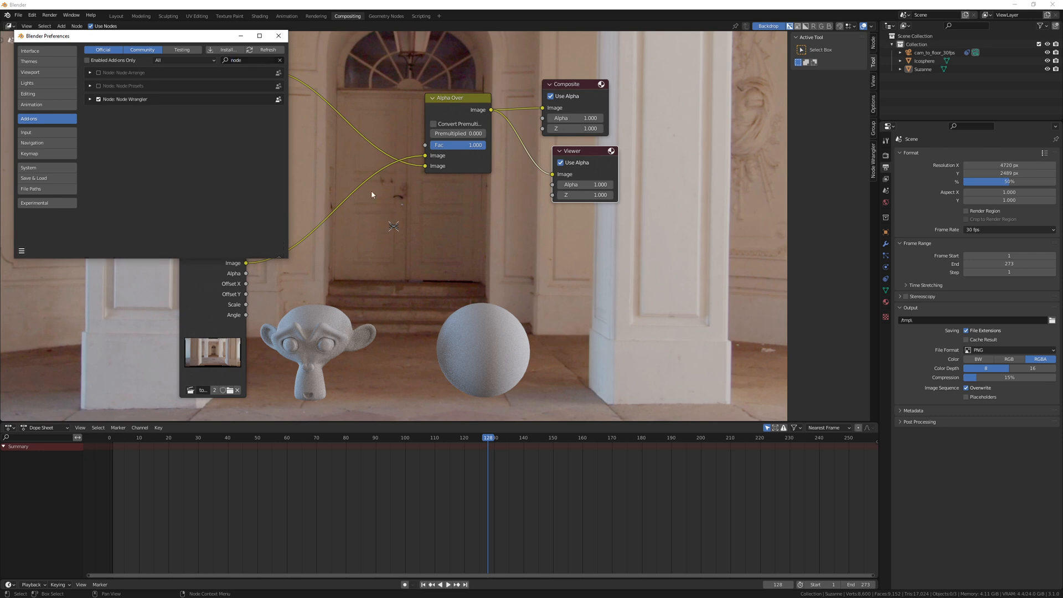
left_click(548, 218)
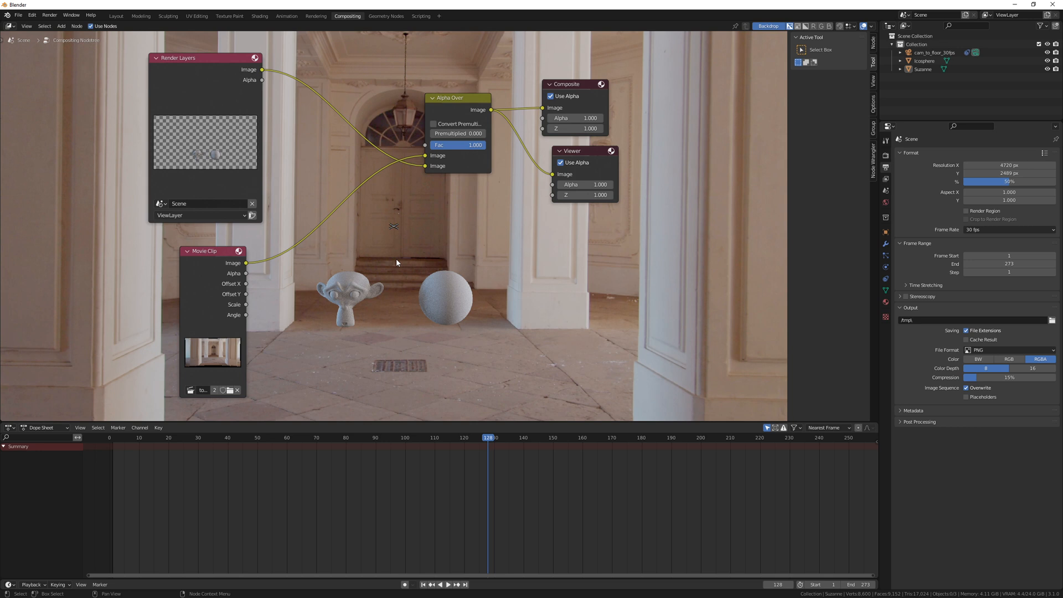
Add a Transform node and a Scale node, placing them one above the other beside the Movie Clip node.
key("shift+a")
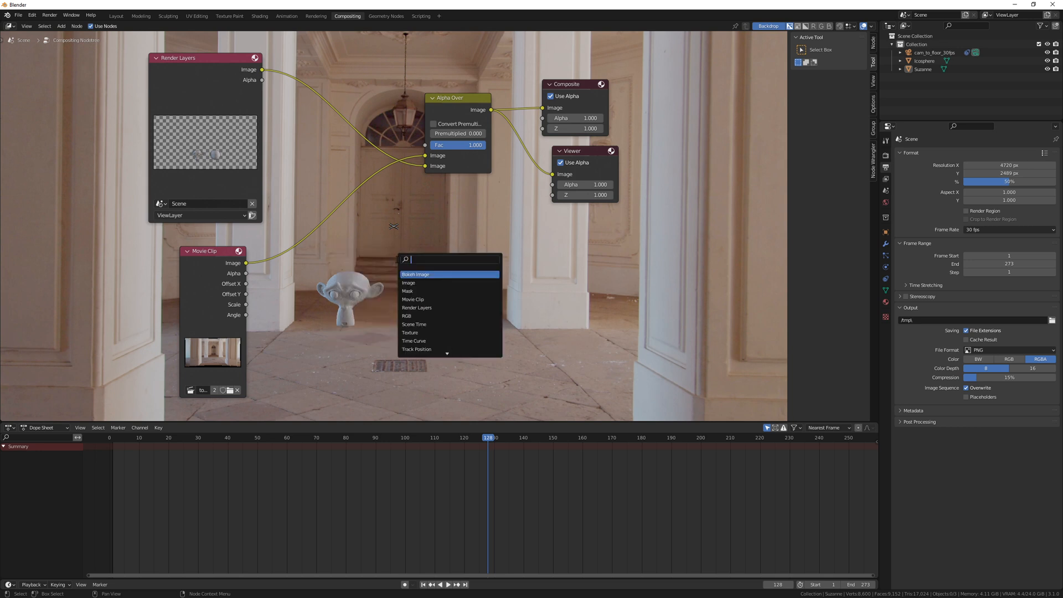
type("tra")
left_click(411, 275)
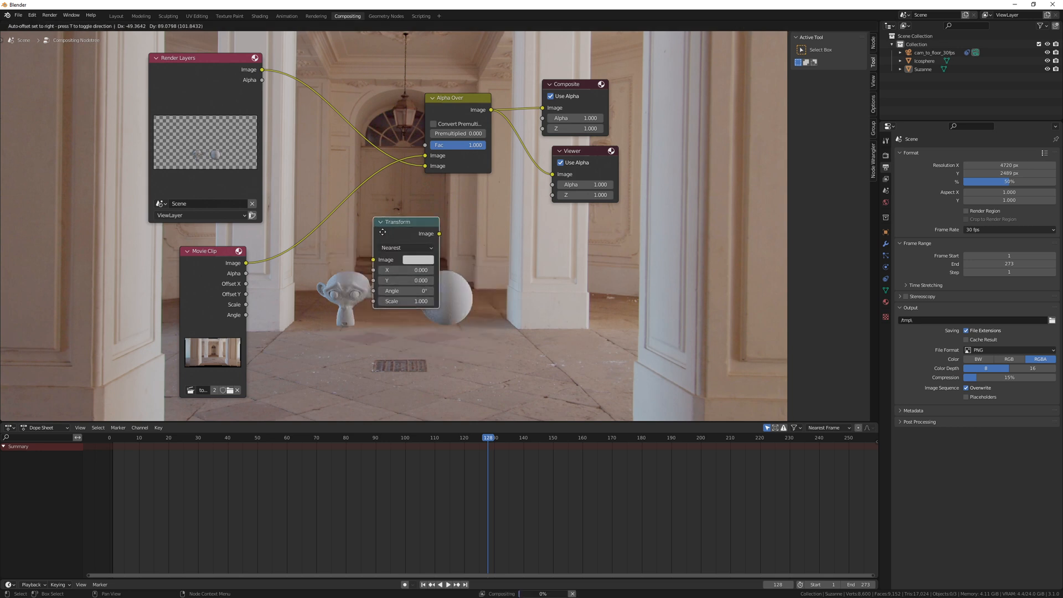
left_click(391, 274)
key("shift+a")
type("sca")
left_click(468, 283)
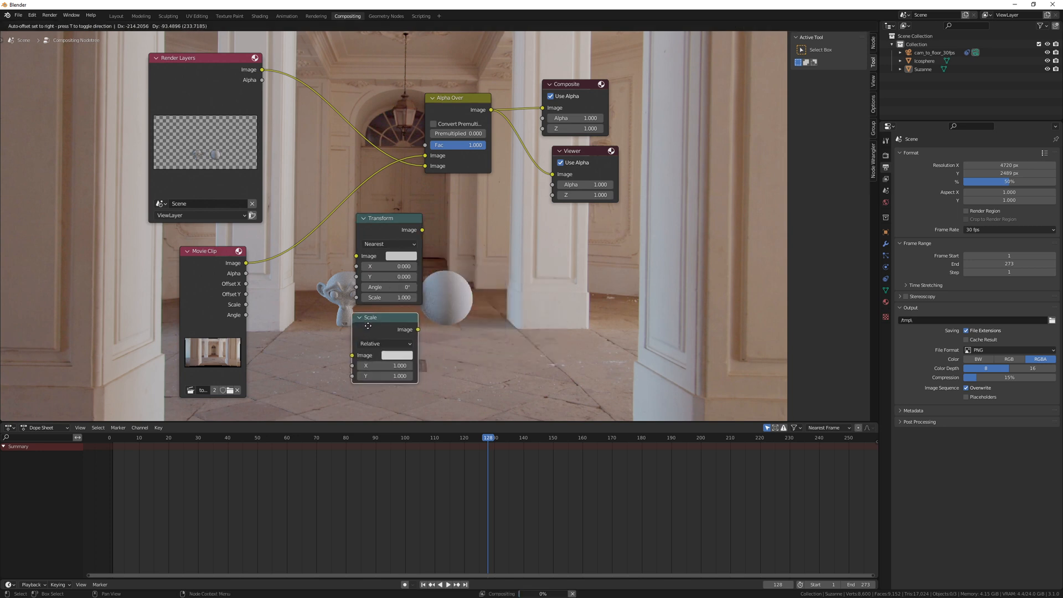
left_click(540, 333)
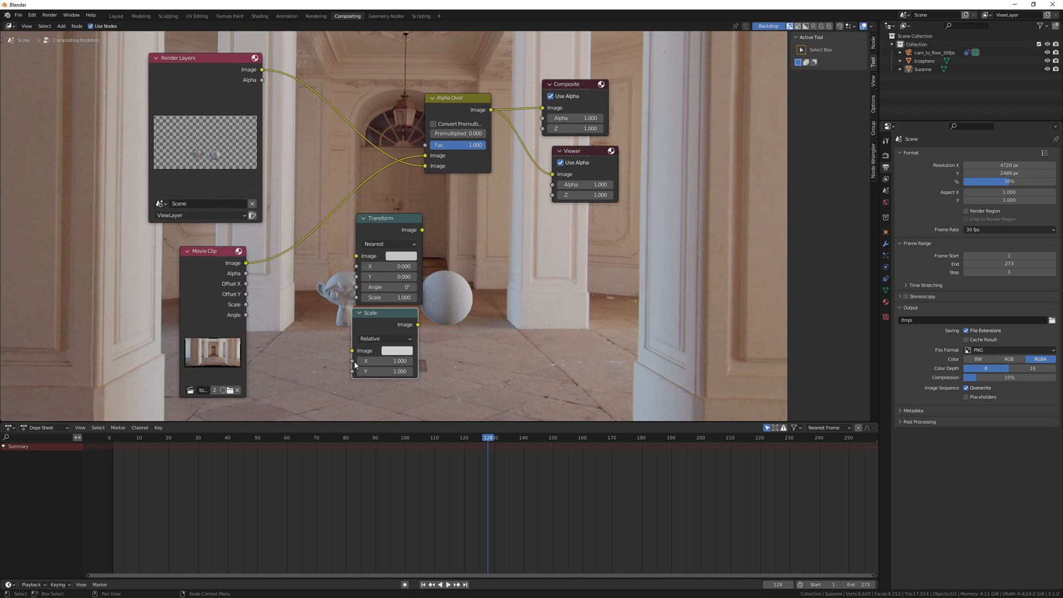
Feed the movie clip through the Scale node set to Render Size into Alpha Over's background image, and spread the Transform and Scale nodes apart.
left_click_drag(353, 350, 246, 263)
left_click(394, 339)
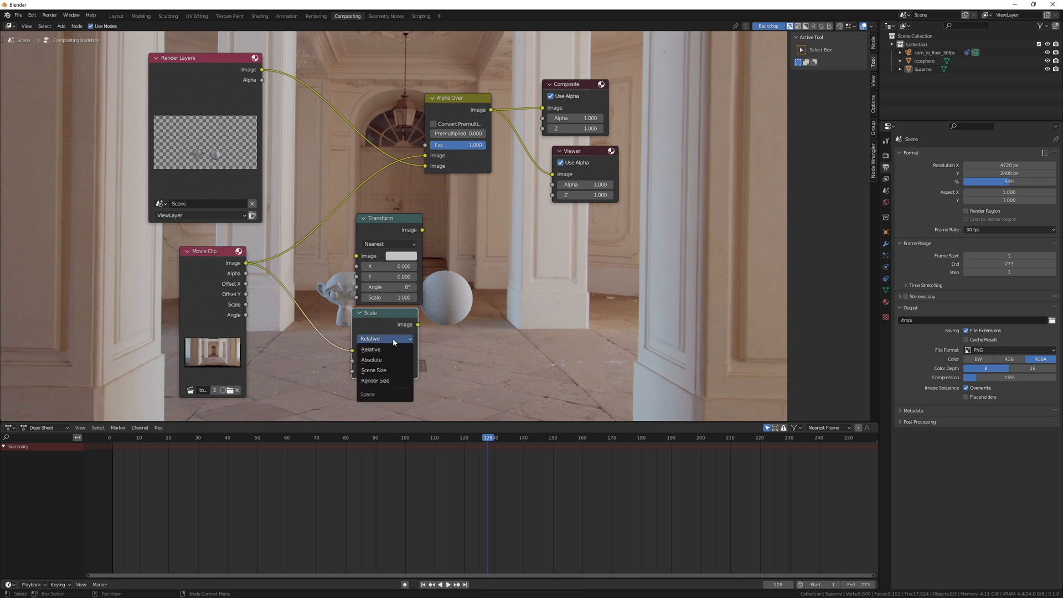
left_click(386, 386)
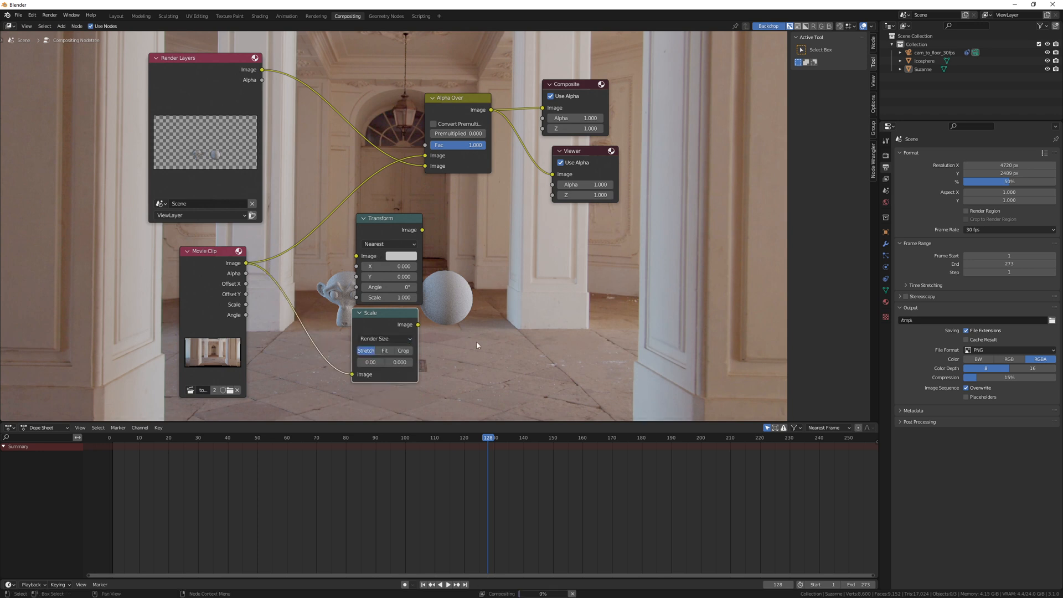
left_click_drag(417, 325, 431, 171)
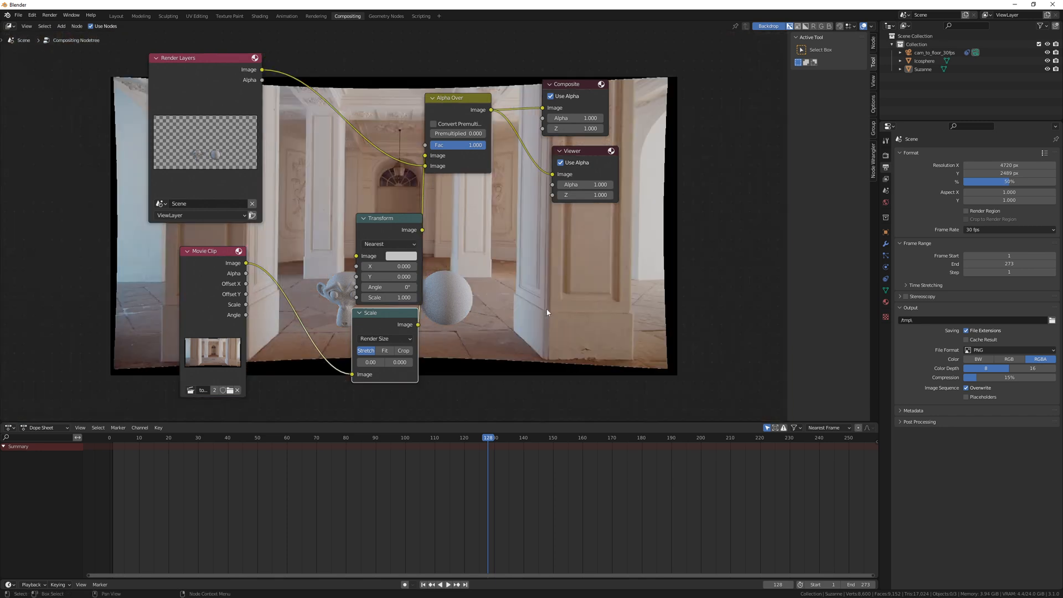
left_click_drag(394, 226, 337, 195)
left_click_drag(388, 312, 356, 302)
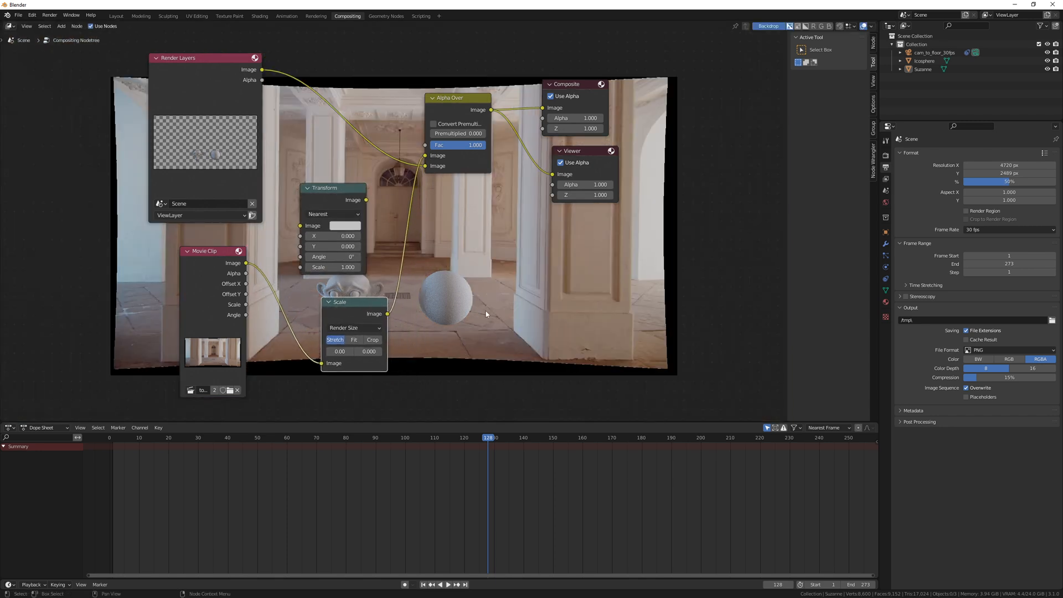
Route the movie clip to Alpha Over's first image through the Transform node instead, with Bilinear filtering and a scale of 0.5.
left_click(348, 217)
left_click(330, 231)
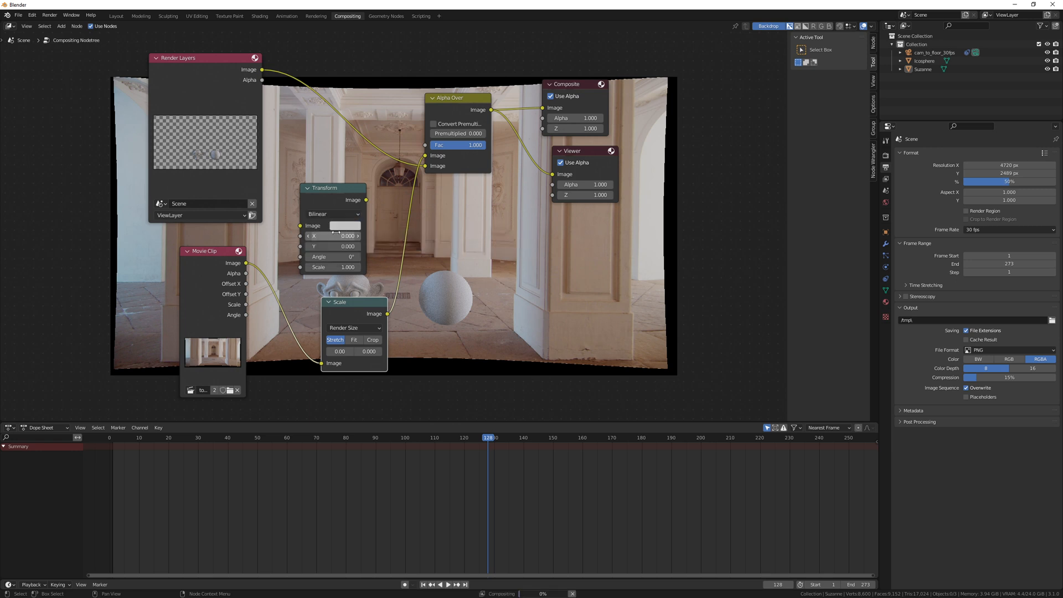
left_click_drag(300, 225, 244, 266)
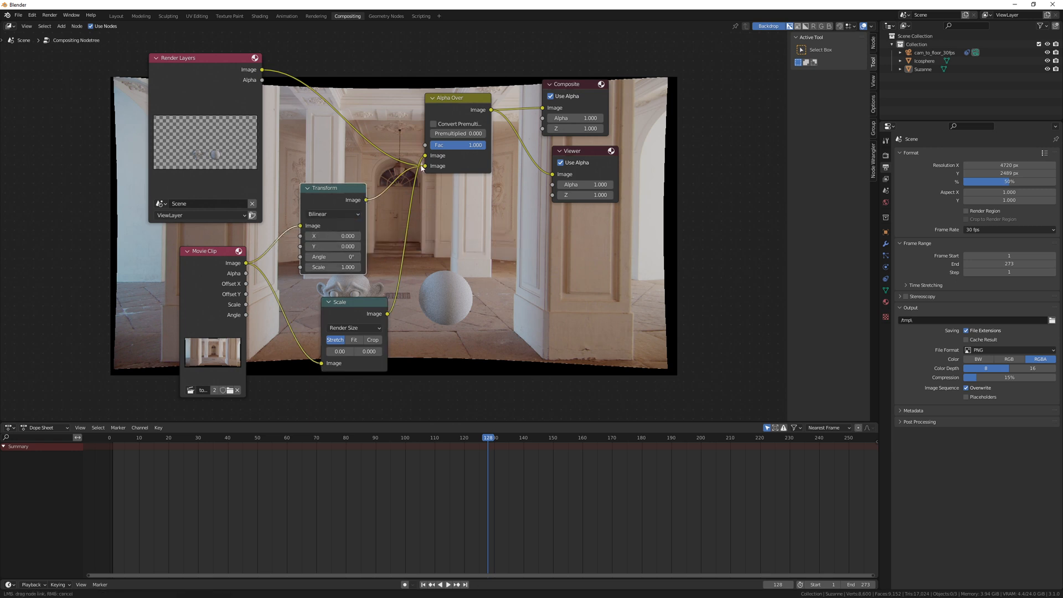
left_click_drag(366, 200, 425, 157)
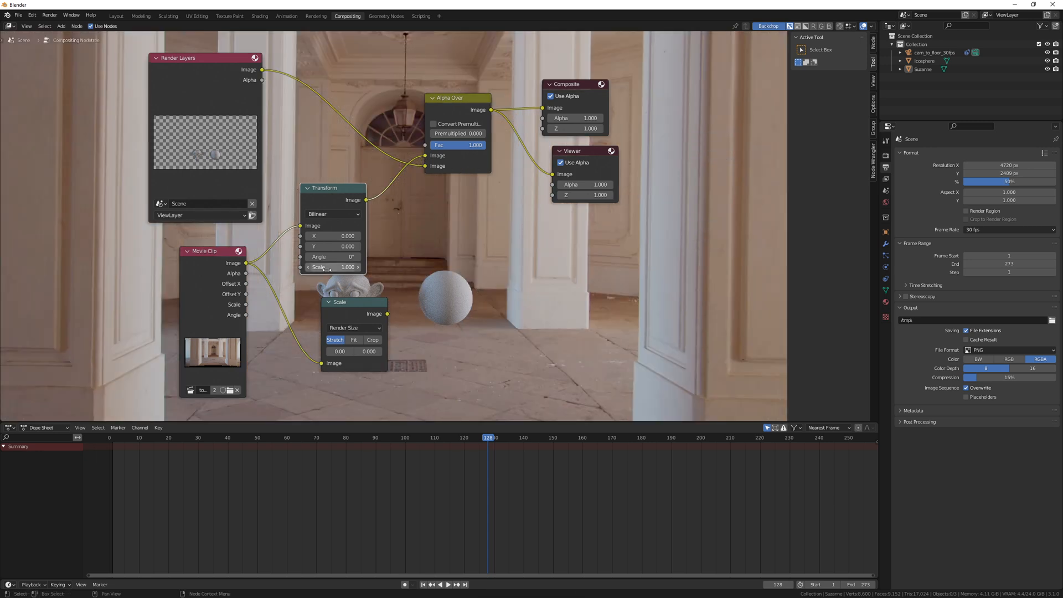
left_click(351, 268)
type("0.5")
key("Return")
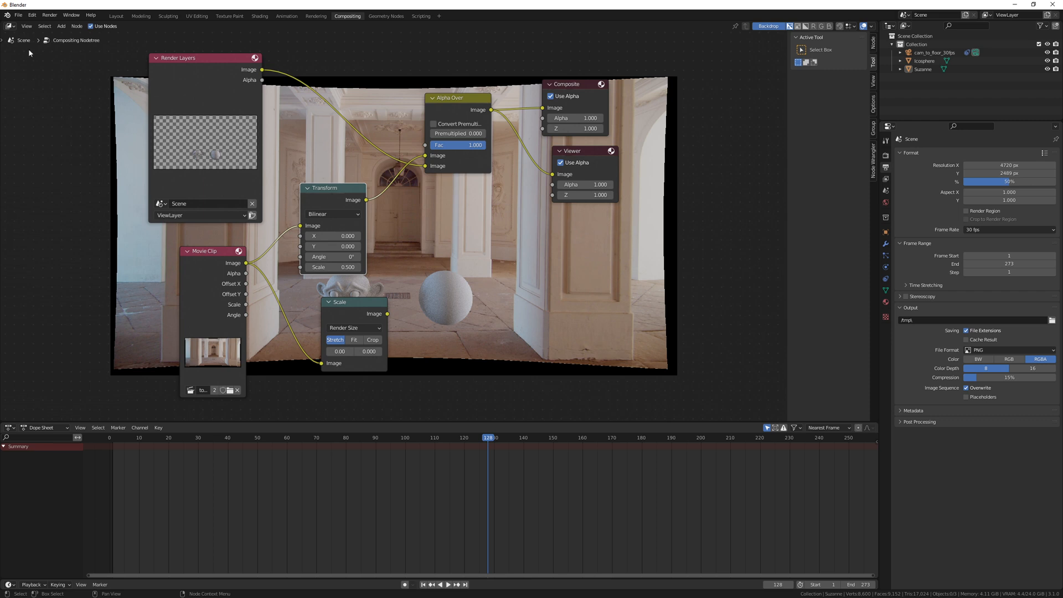
Set the background plate's color space to Output - sRGB in the Movie Clip Editor and return to the Compositor.
left_click(10, 27)
left_click(48, 122)
left_click(413, 27)
left_click(433, 39)
left_click(854, 92)
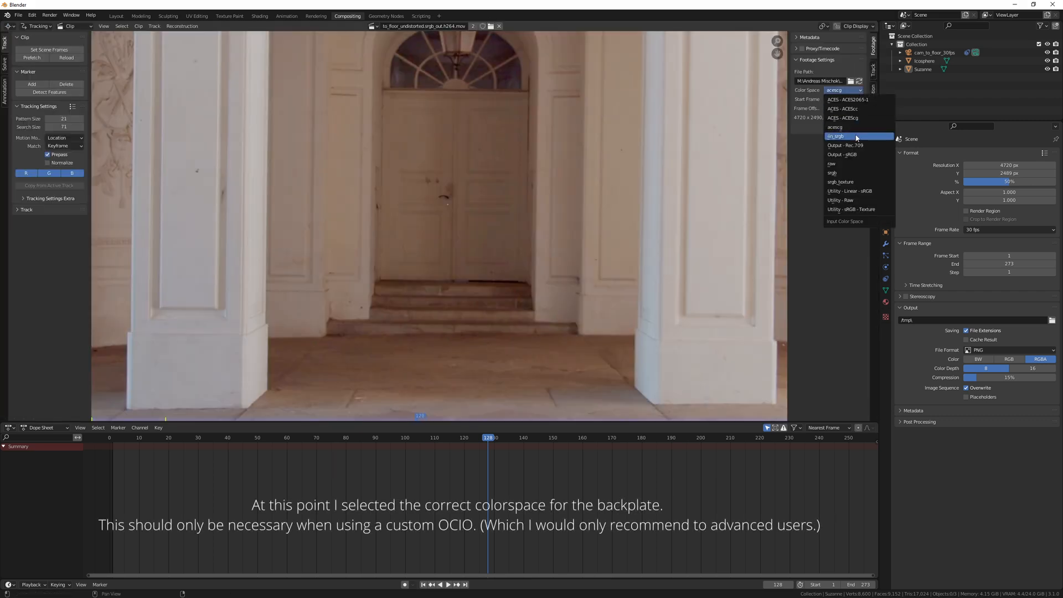
left_click(853, 154)
left_click(9, 27)
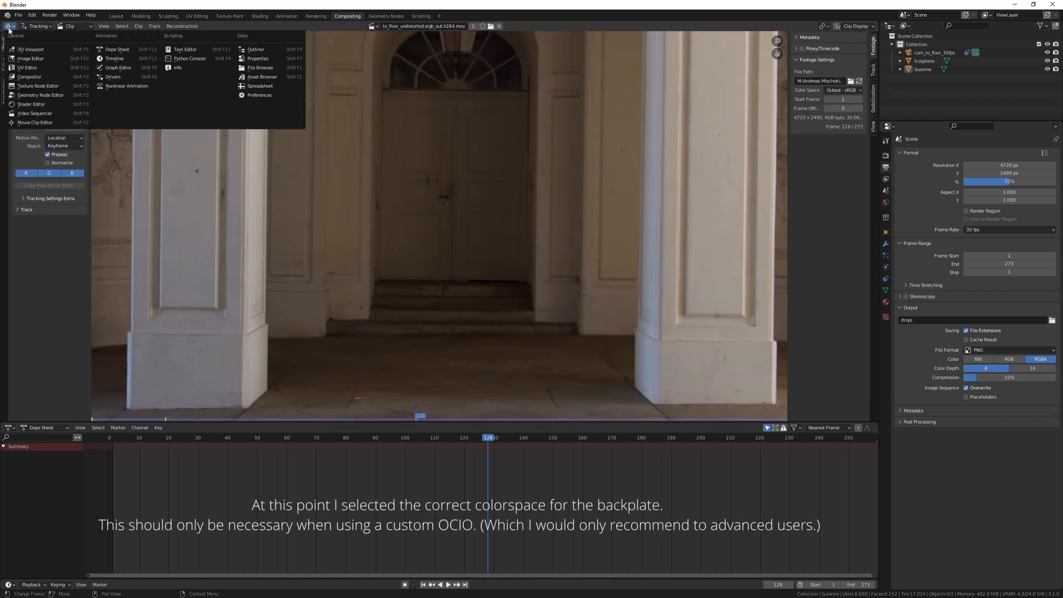
left_click(29, 76)
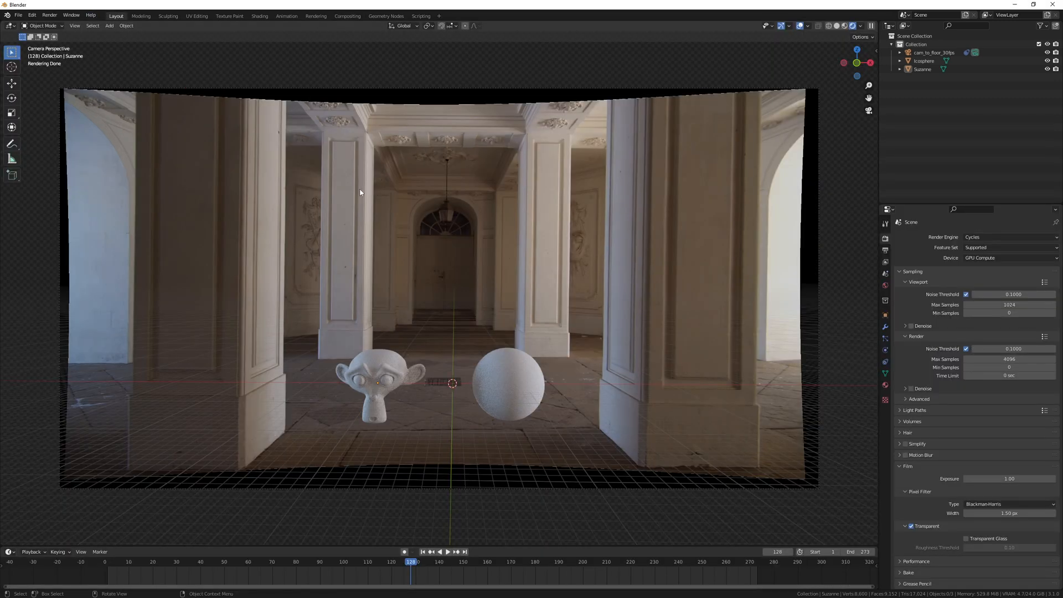
Render a composited still of frame 128 and widen the render window to inspect the full image.
key("F12")
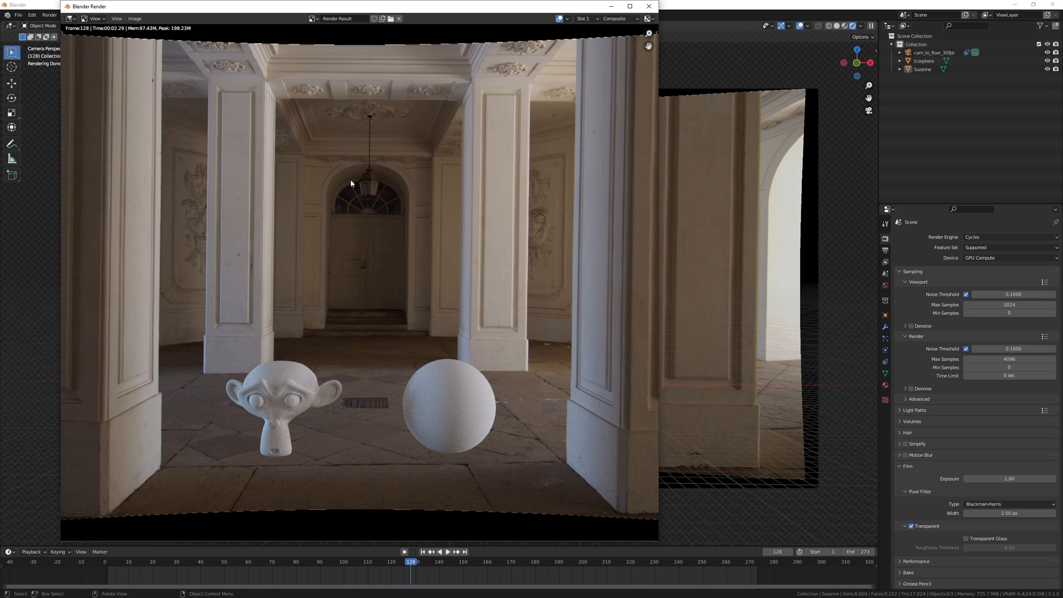
left_click_drag(660, 171, 902, 178)
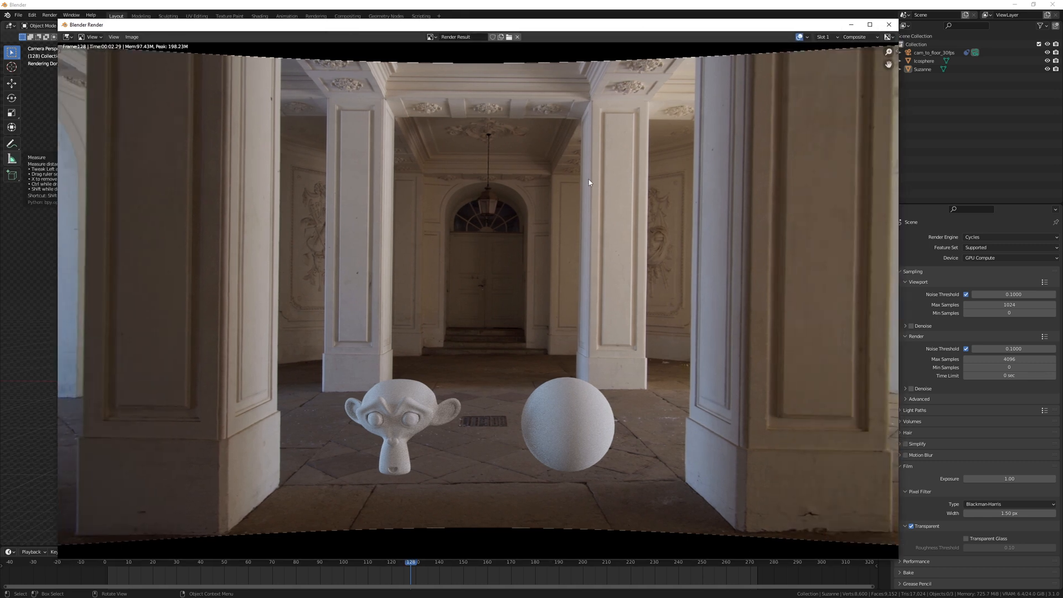